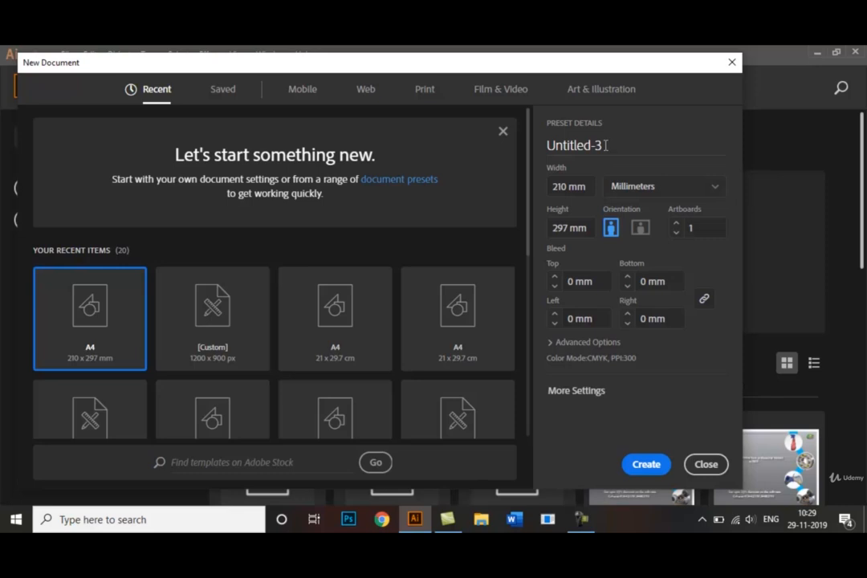
# Step: Create a new portrait A4 document of 210 x 297 mm named Filters
pyautogui.moveTo(606, 145); pyautogui.dragTo(532, 154)
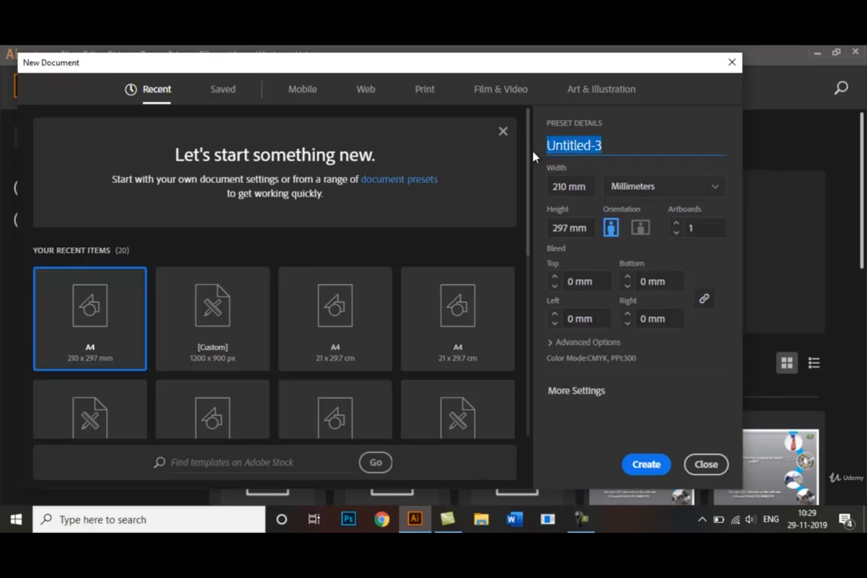
pyautogui.write('Filters')
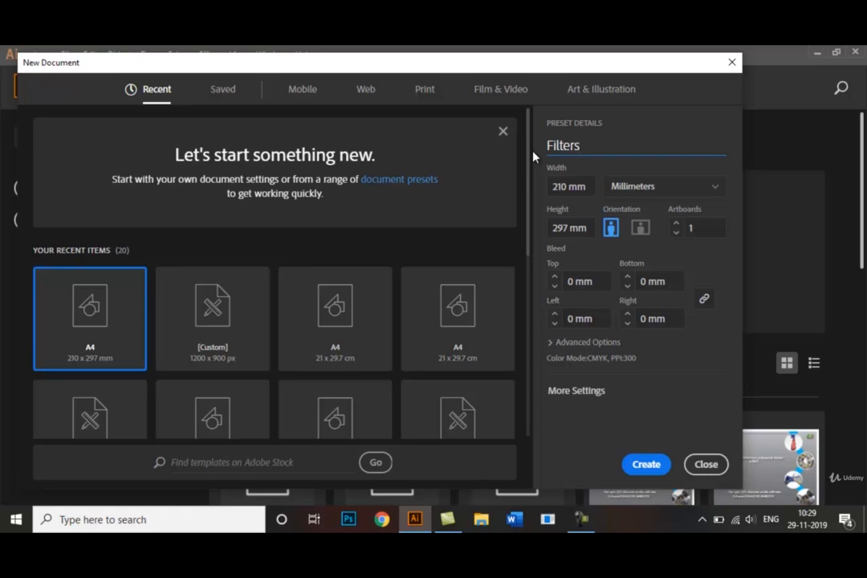
pyautogui.scroll(-3, 525, 219)
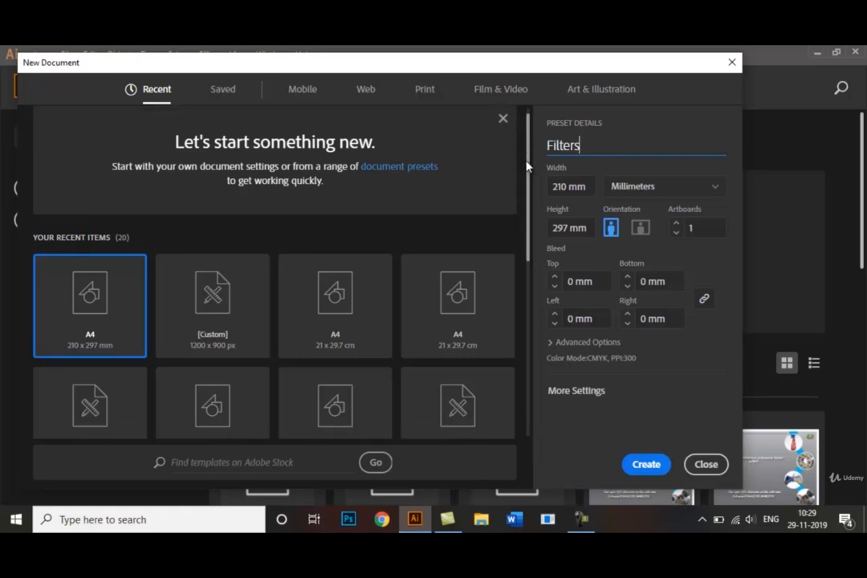
pyautogui.moveTo(524, 215); pyautogui.dragTo(523, 142)
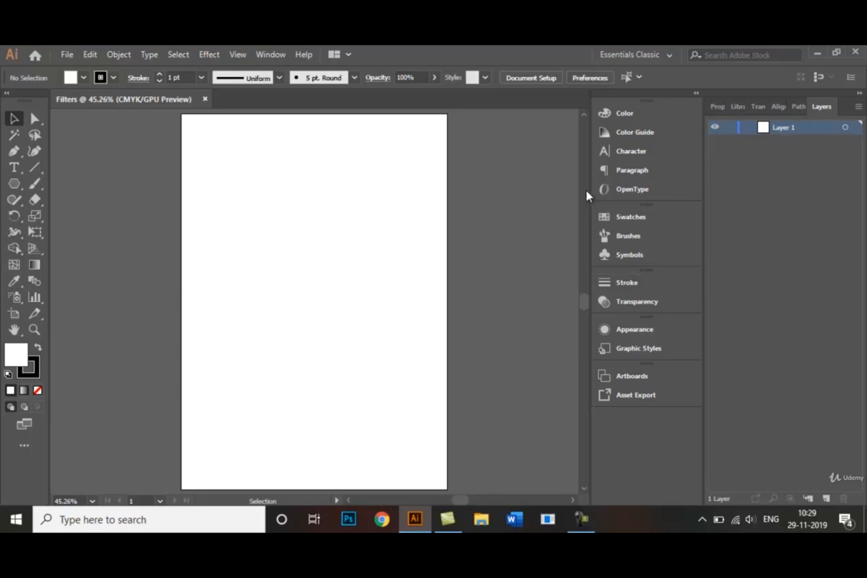
pyautogui.click(670, 54)
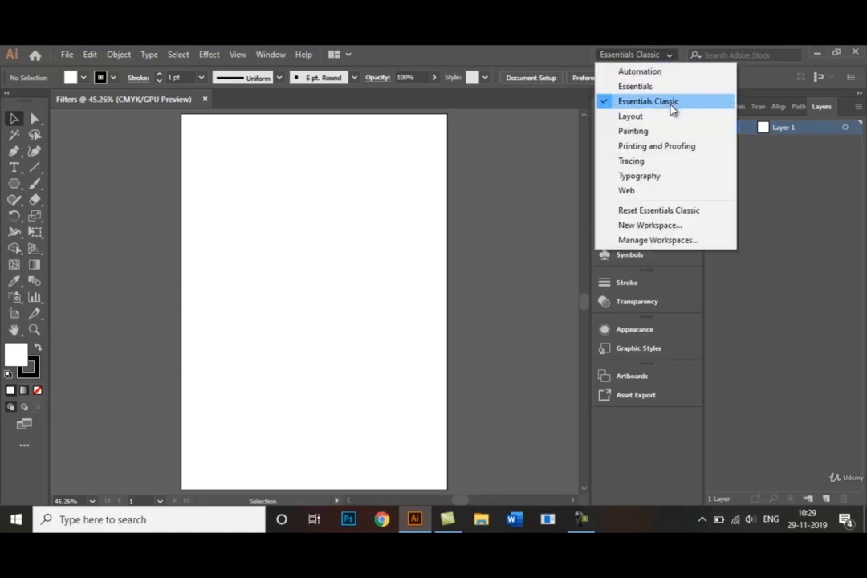
pyautogui.click(672, 61)
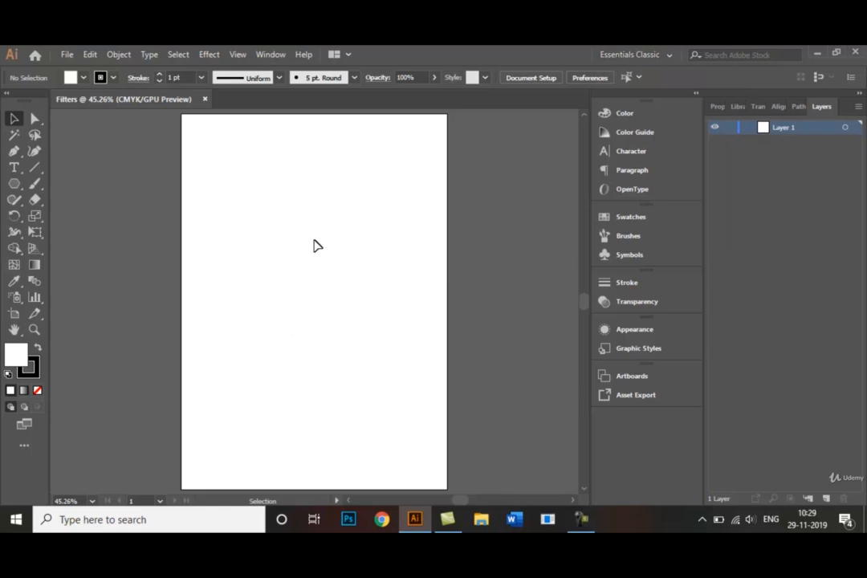
pyautogui.click(209, 54)
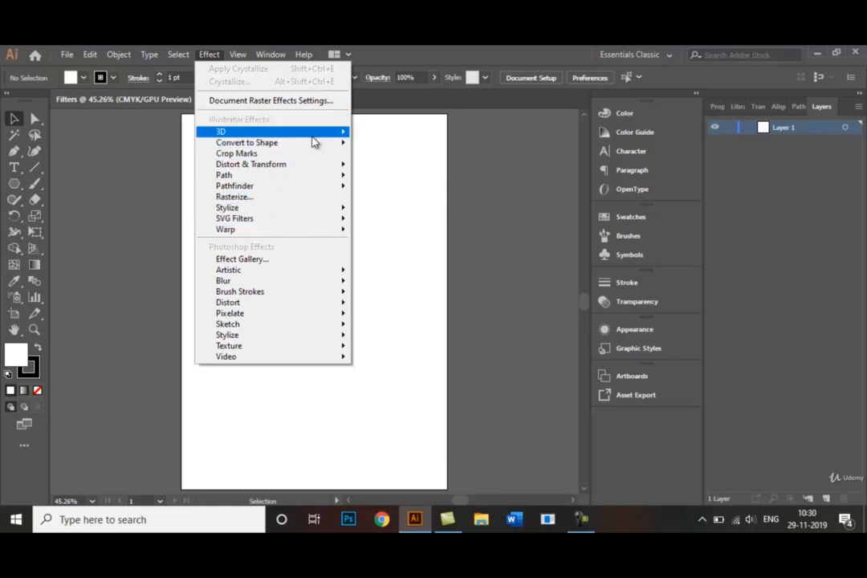
pyautogui.moveTo(313, 142)
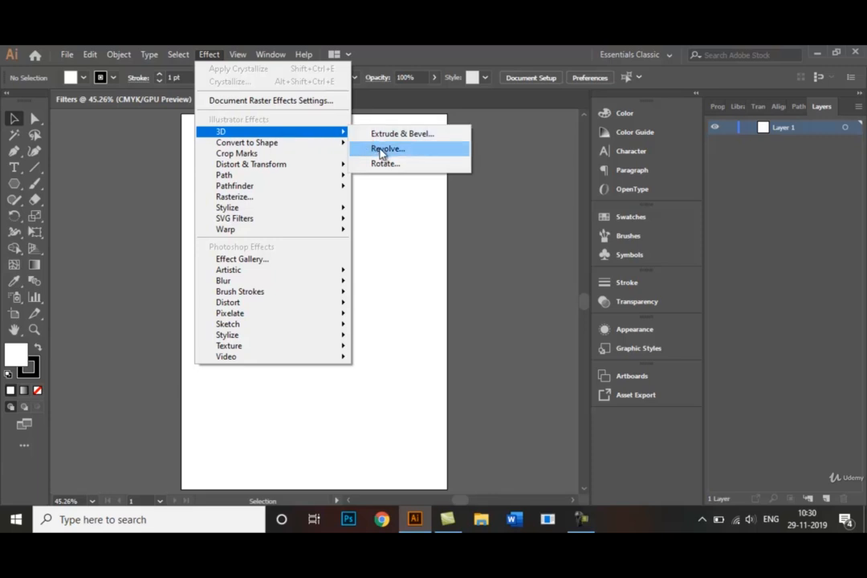
pyautogui.click(385, 218)
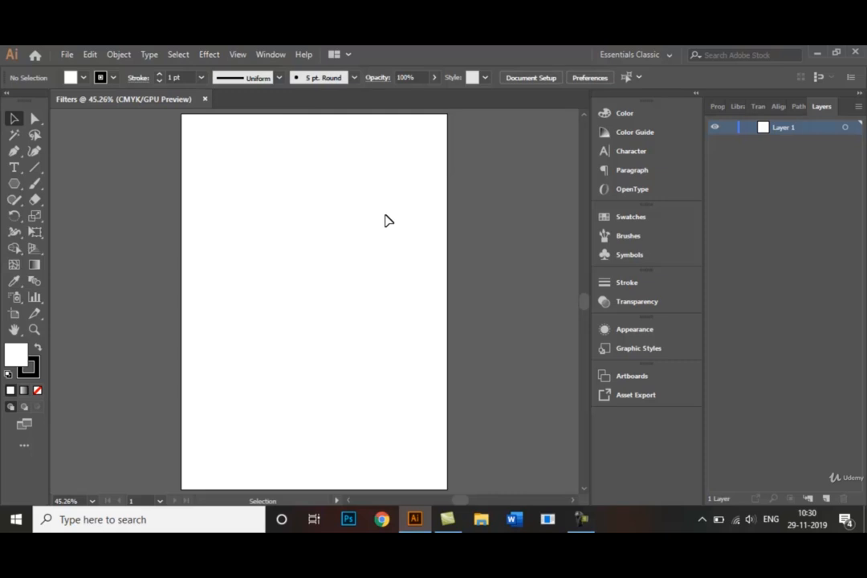
# Step: Set up the Pen tool with no fill and a red stroke
pyautogui.click(15, 151)
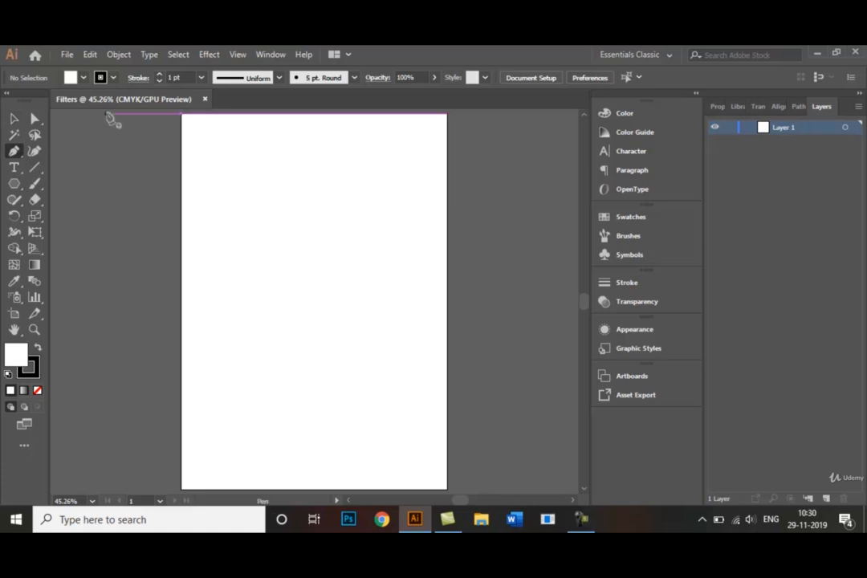
pyautogui.click(84, 78)
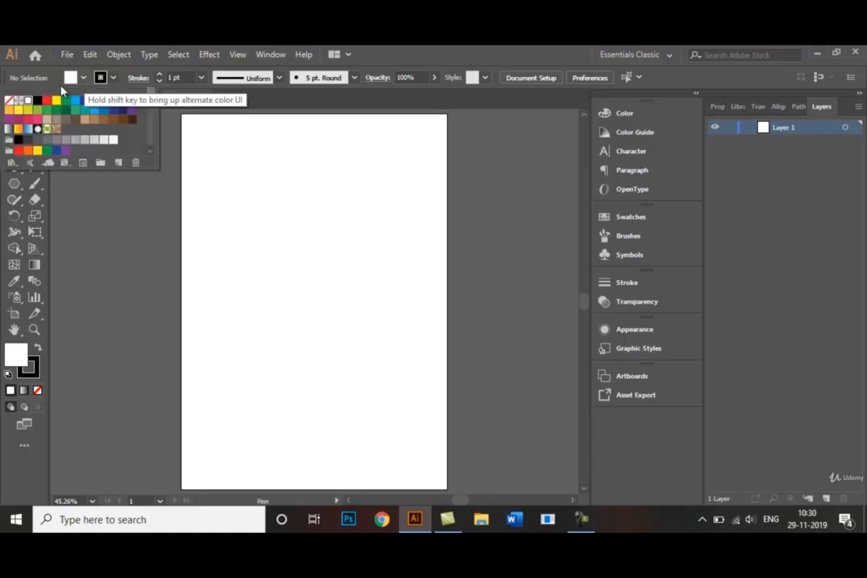
pyautogui.click(8, 99)
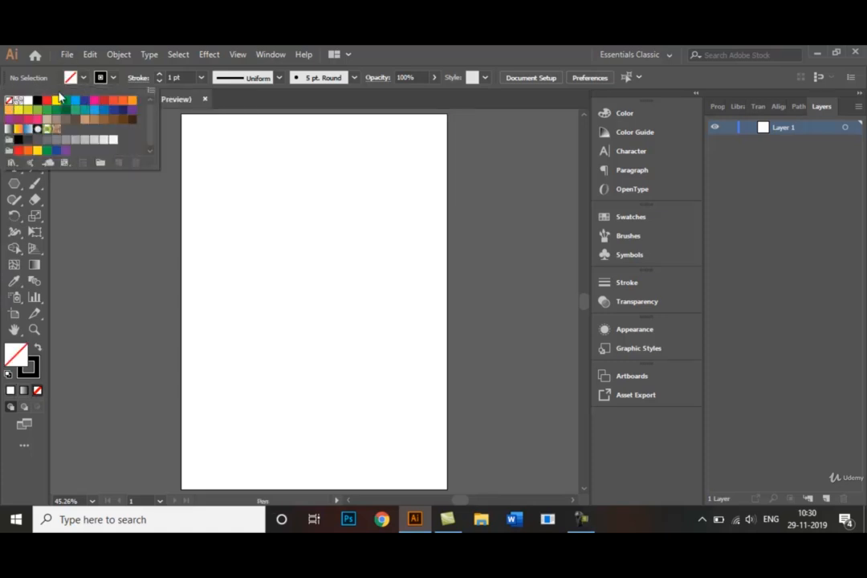
pyautogui.click(114, 78)
pyautogui.click(114, 78)
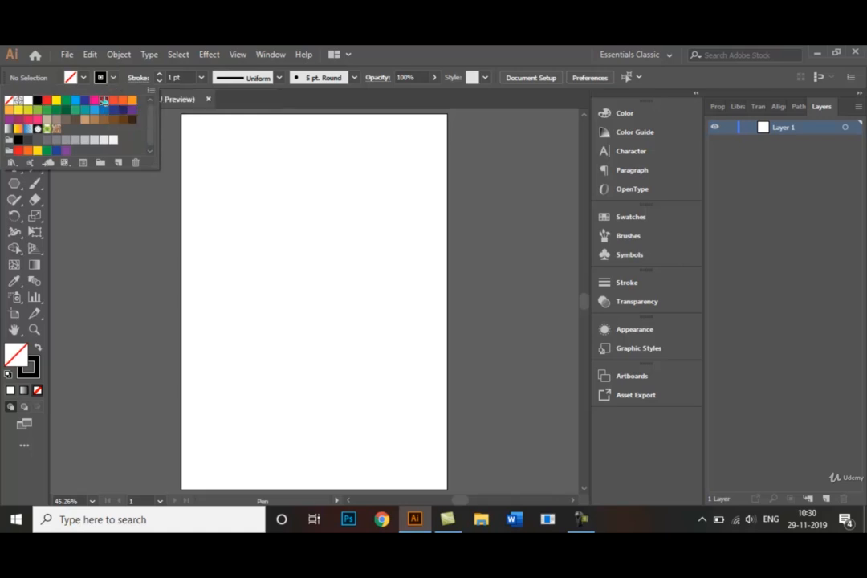
pyautogui.click(103, 100)
pyautogui.press('p')
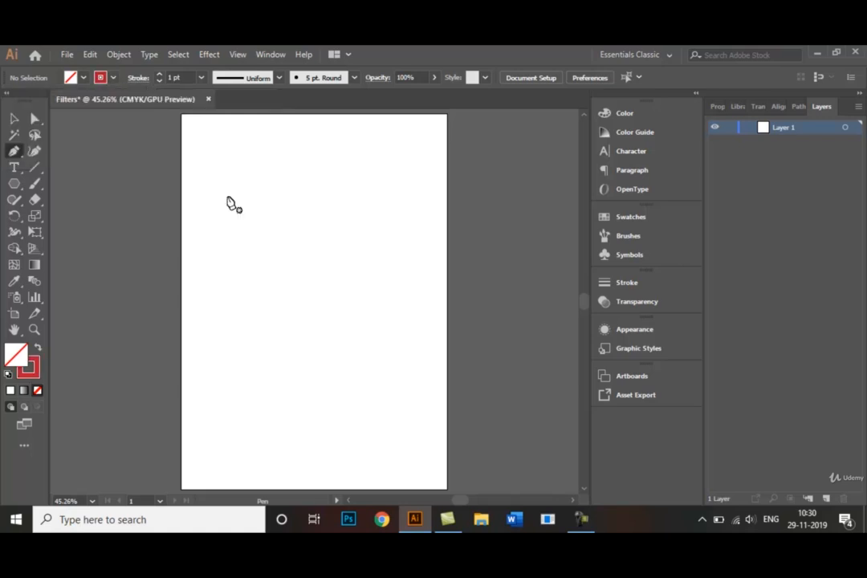
# Step: Draw a closed, angular 2-shaped outline about 80 mm wide and 111 mm high in the artboard's upper left area, and deselect it
pyautogui.click(279, 174)
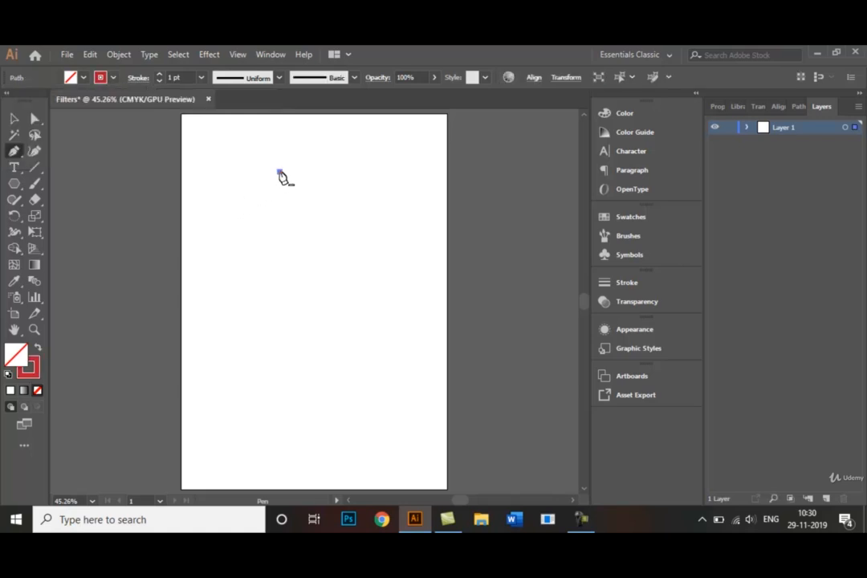
pyautogui.click(223, 173)
pyautogui.click(224, 195)
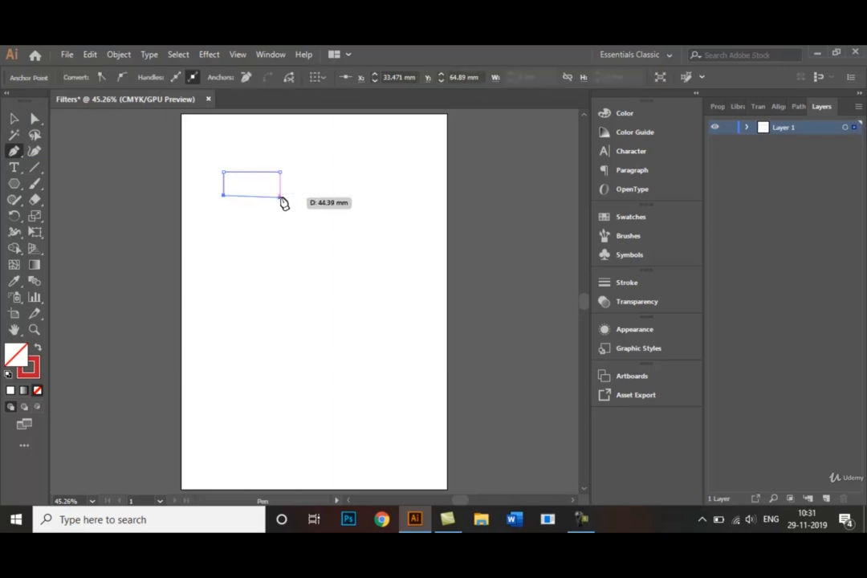
pyautogui.click(280, 195)
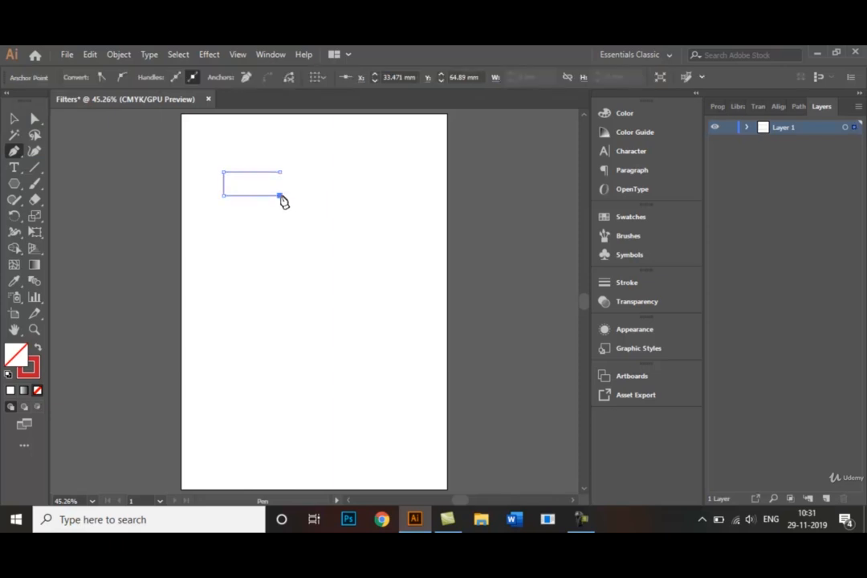
pyautogui.click(281, 236)
pyautogui.click(208, 237)
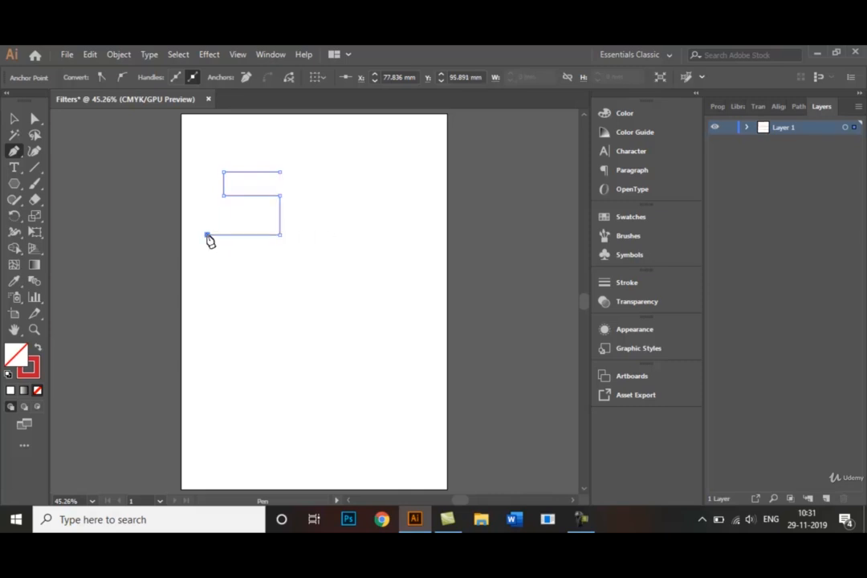
pyautogui.click(208, 313)
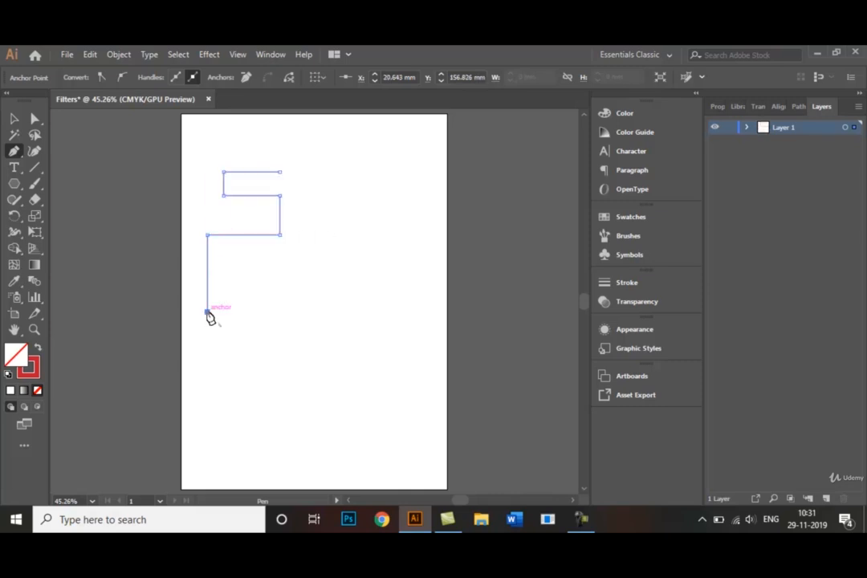
pyautogui.click(309, 312)
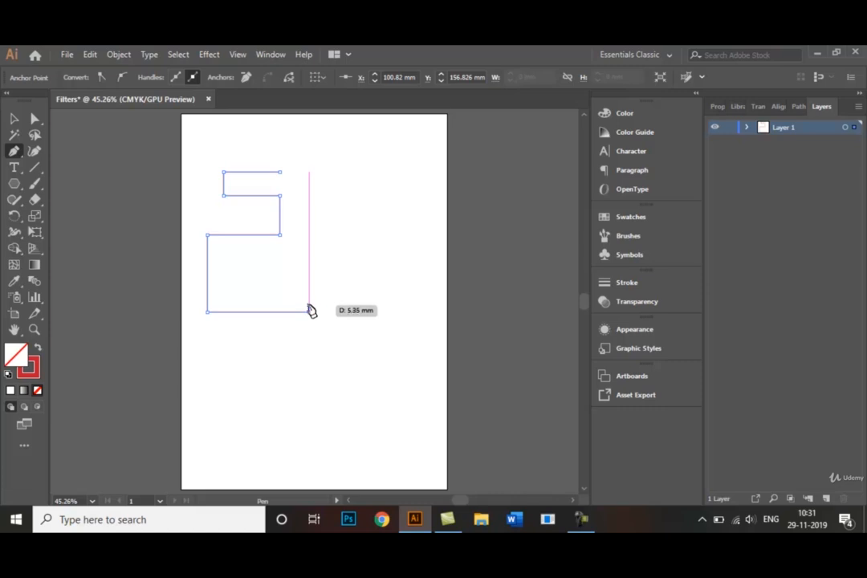
pyautogui.click(309, 292)
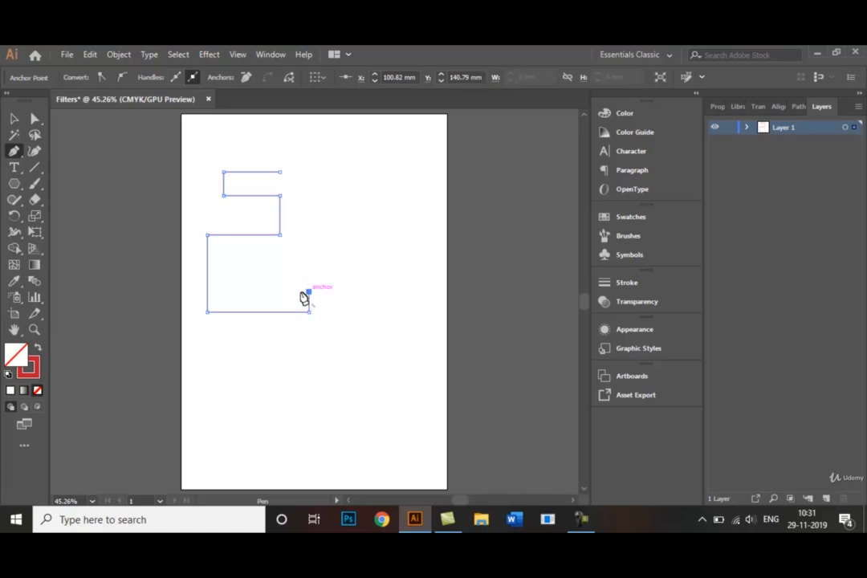
pyautogui.click(224, 292)
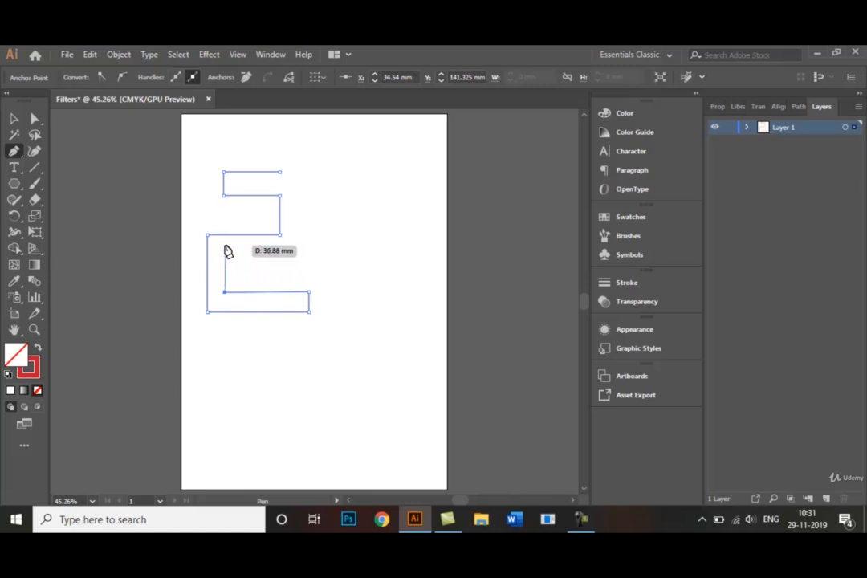
pyautogui.click(225, 245)
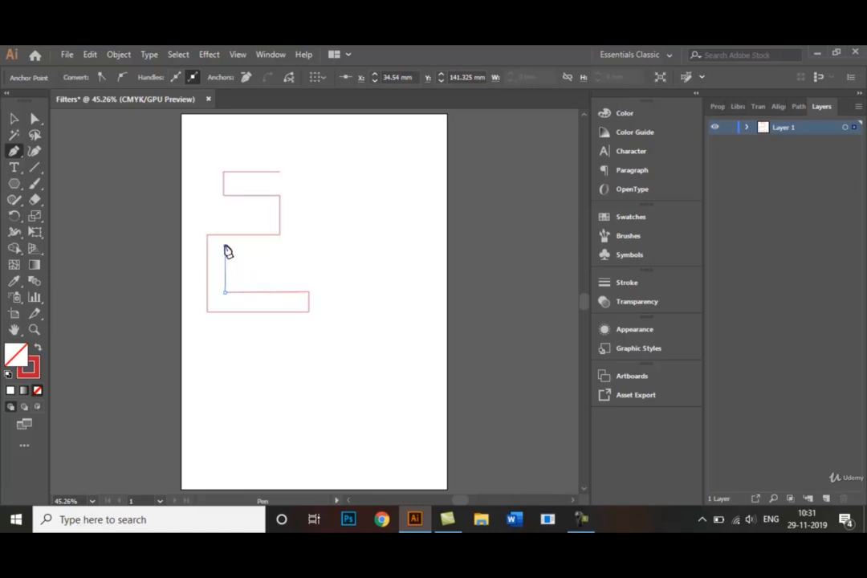
pyautogui.click(295, 245)
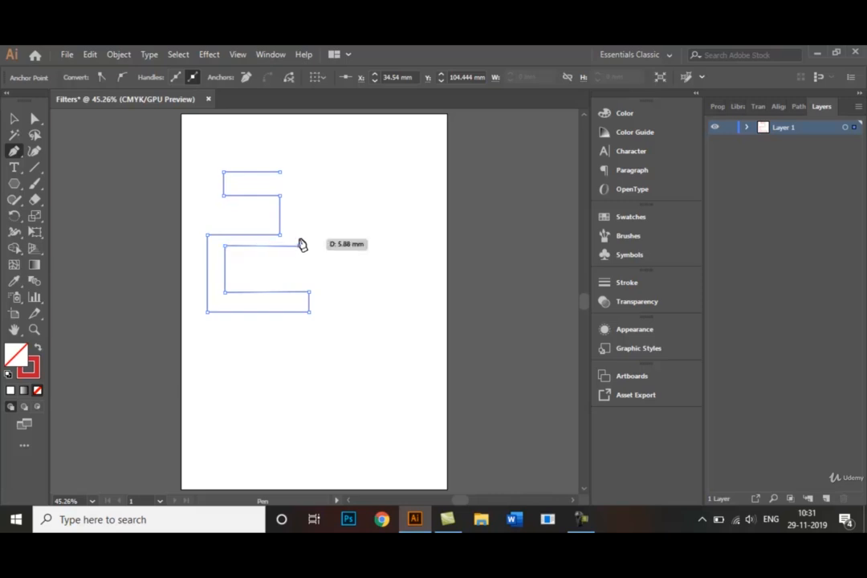
pyautogui.click(301, 173)
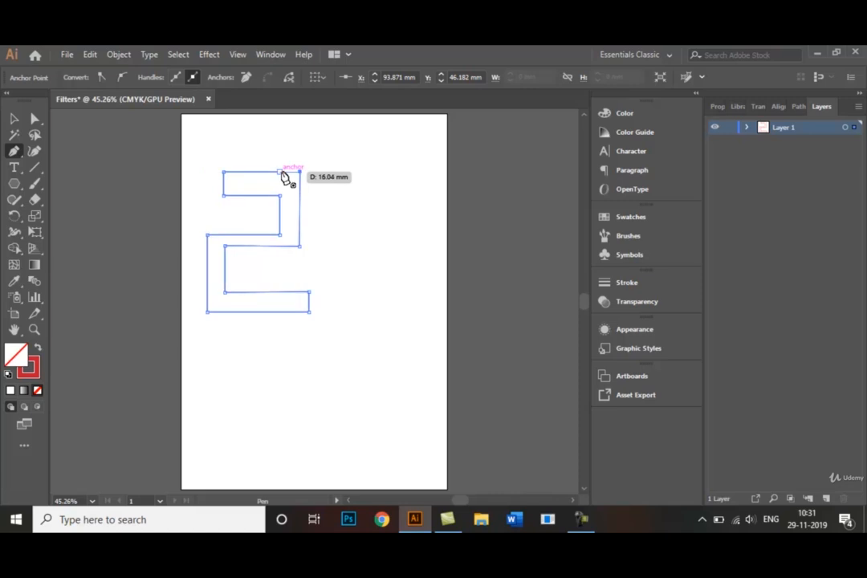
pyautogui.click(281, 172)
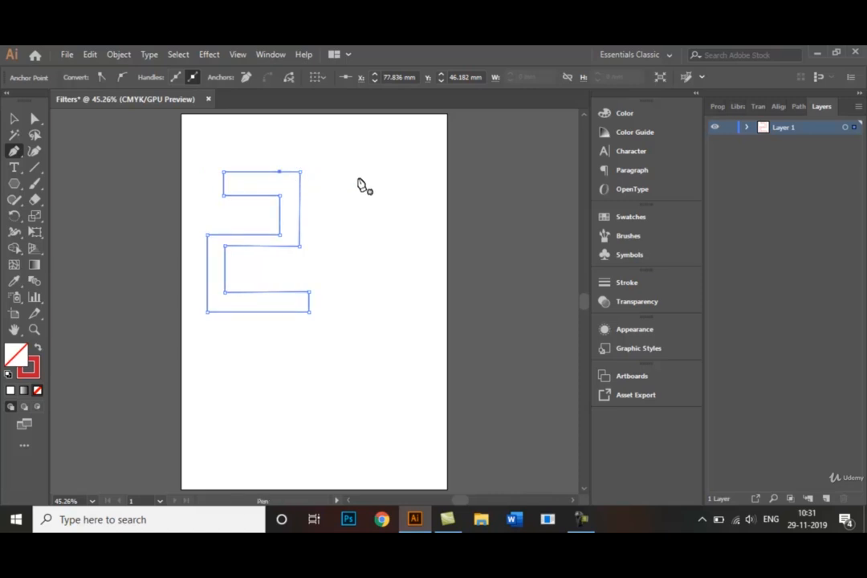
pyautogui.click(15, 119)
pyautogui.click(333, 229)
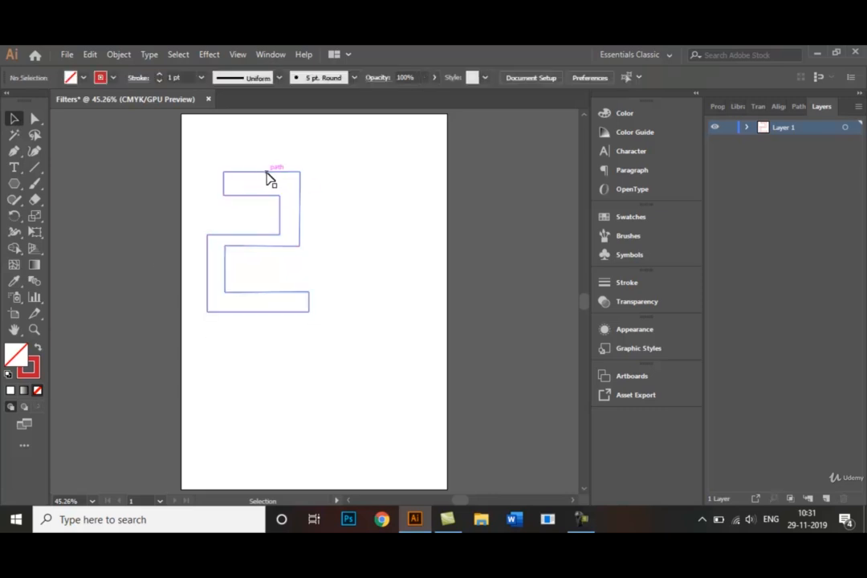
# Step: Start a 3D Revolve effect on the 2-shaped outline and rotate it freely to about -43°, -42° and 19°
pyautogui.click(270, 178)
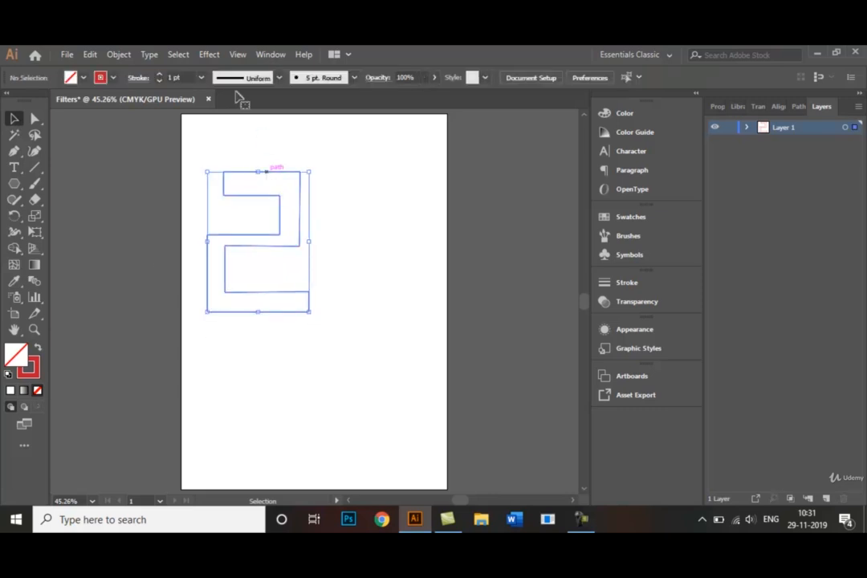
pyautogui.click(210, 55)
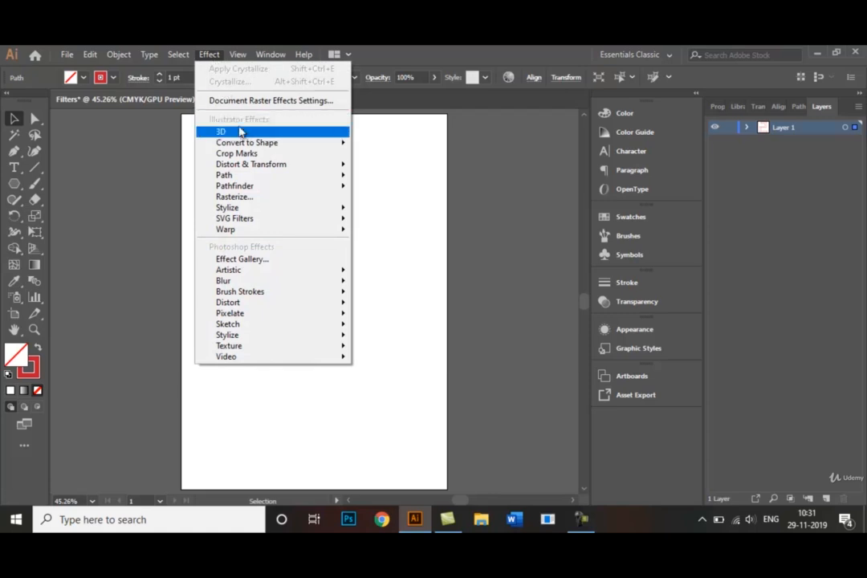
pyautogui.moveTo(241, 130)
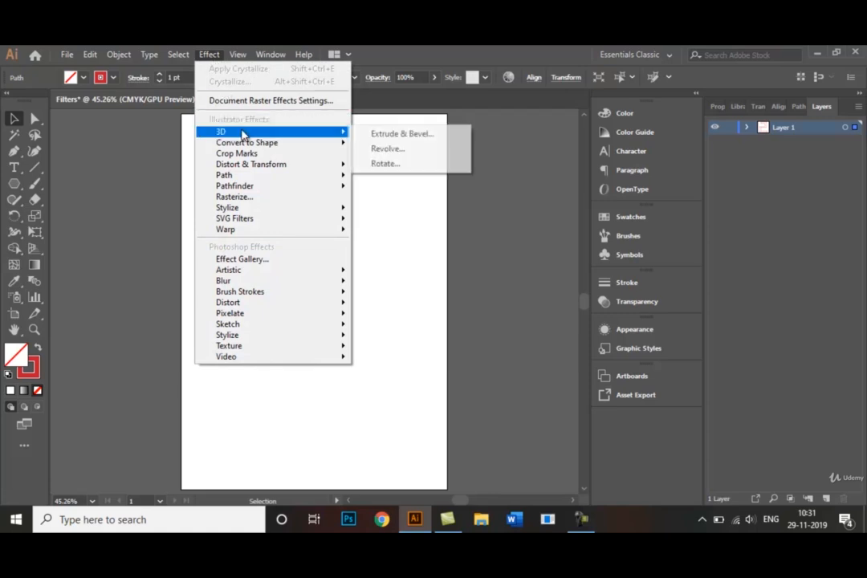
pyautogui.click(380, 150)
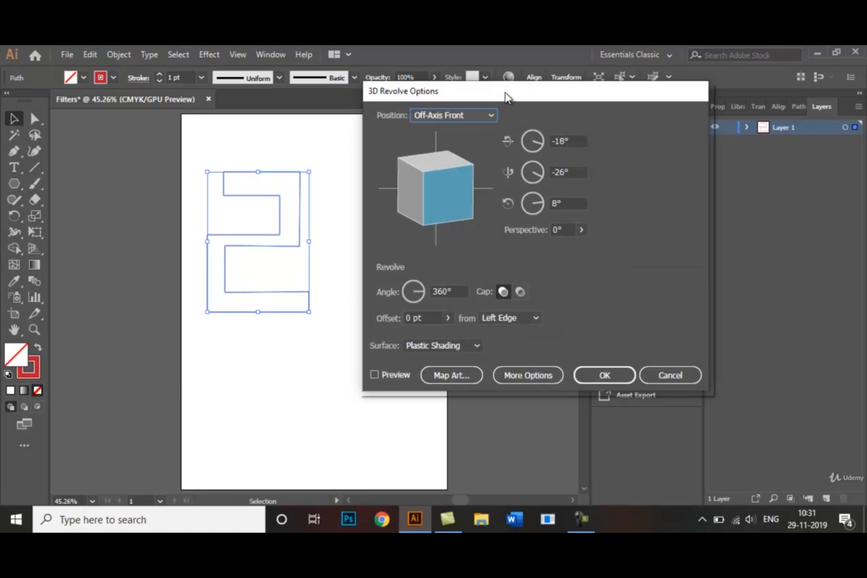
pyautogui.moveTo(505, 96); pyautogui.dragTo(481, 84)
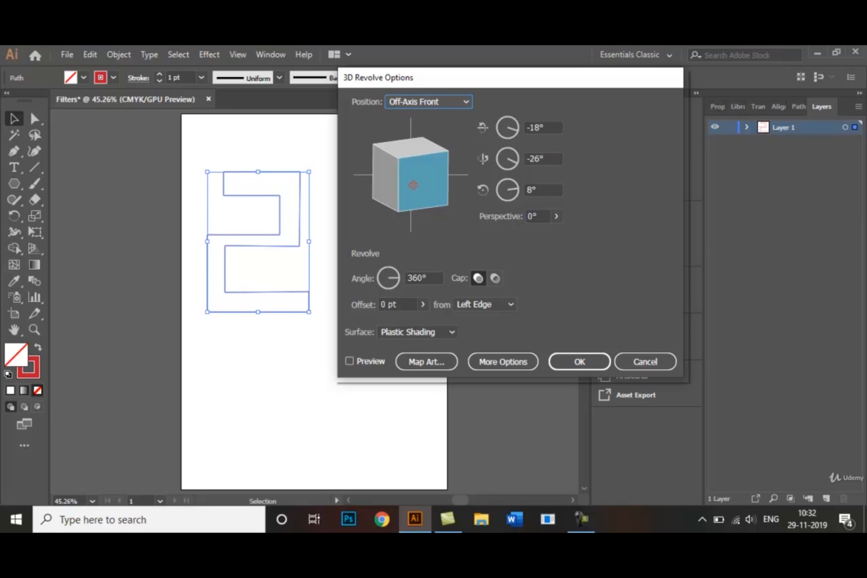
pyautogui.moveTo(420, 177); pyautogui.dragTo(433, 189)
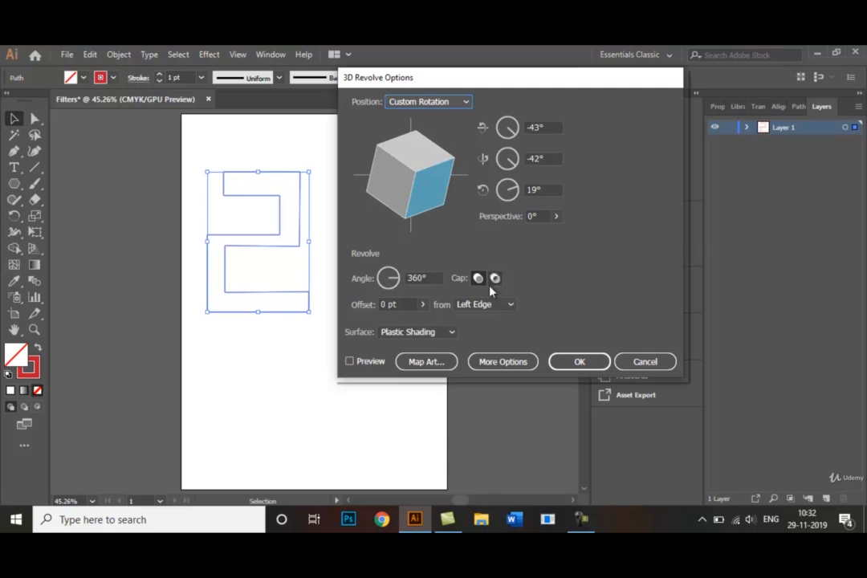
pyautogui.moveTo(461, 85); pyautogui.dragTo(487, 86)
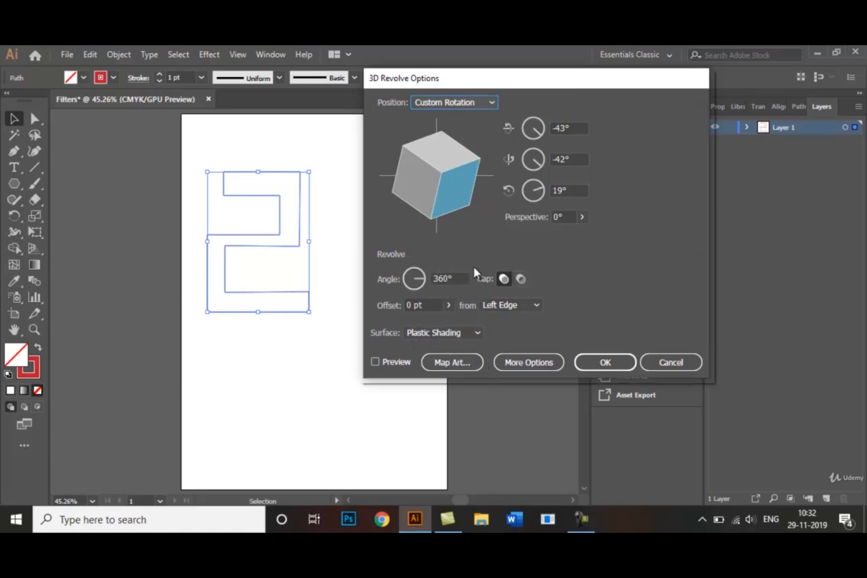
# Step: Keep the revolve surface on Plastic Shading and turn on the preview
pyautogui.click(458, 332)
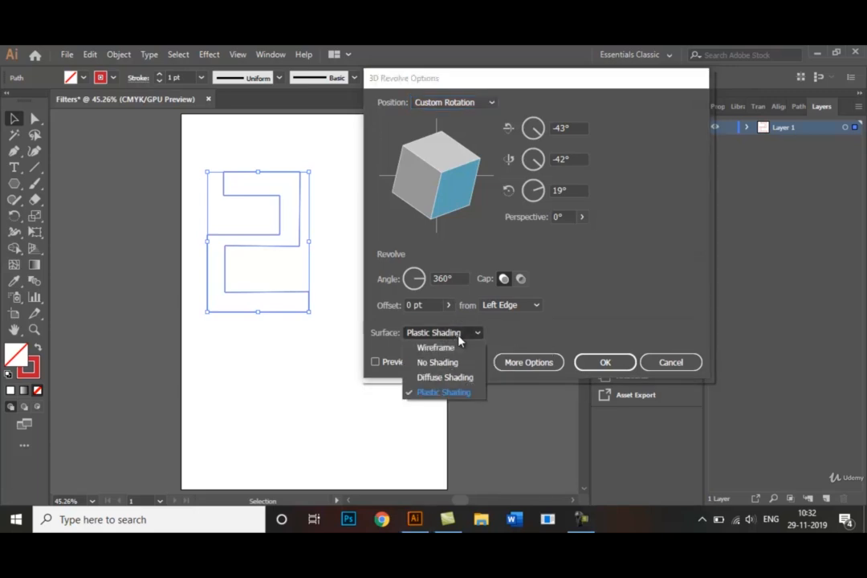
pyautogui.click(461, 391)
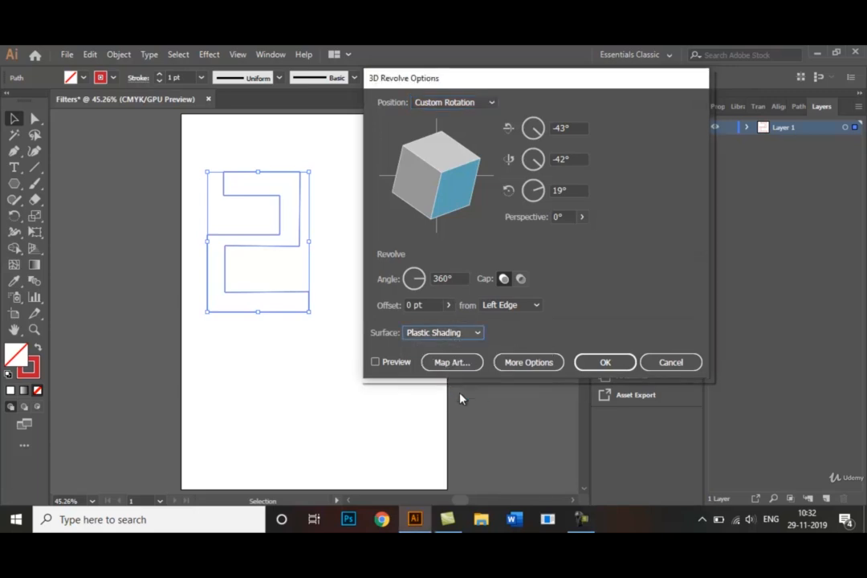
pyautogui.click(375, 362)
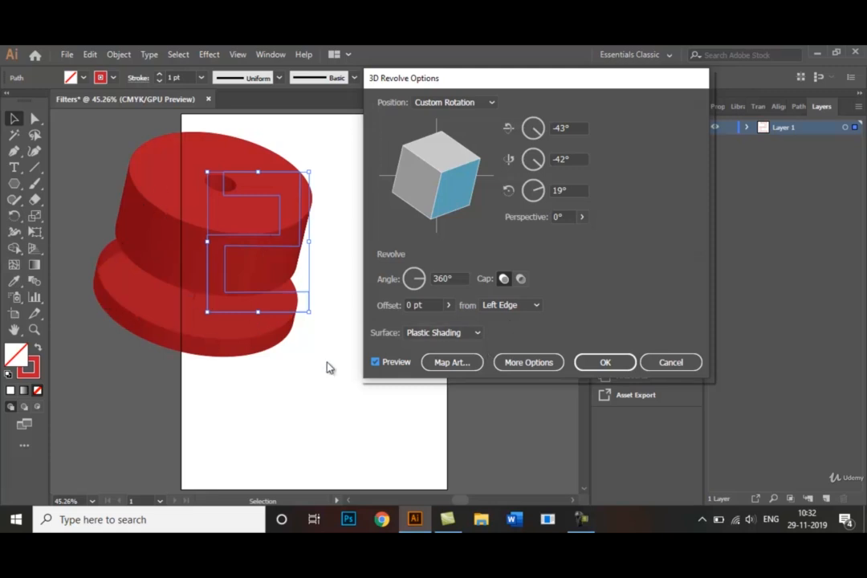
# Step: Try the No Shading and Wireframe surface options on the revolved shape
pyautogui.click(476, 336)
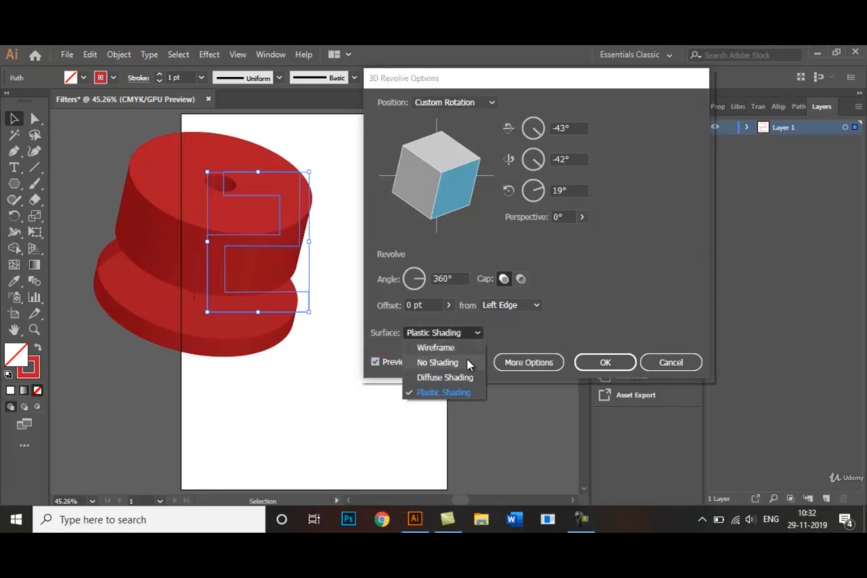
pyautogui.click(467, 366)
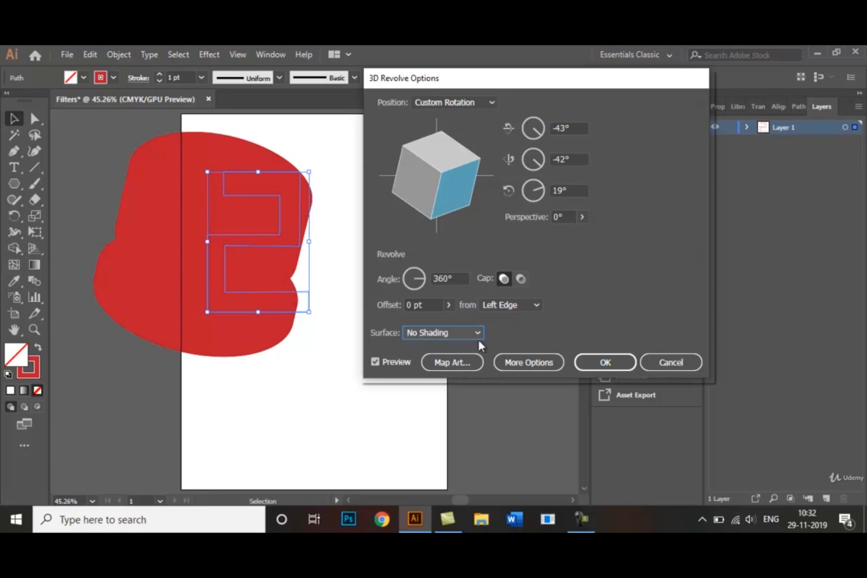
pyautogui.click(477, 334)
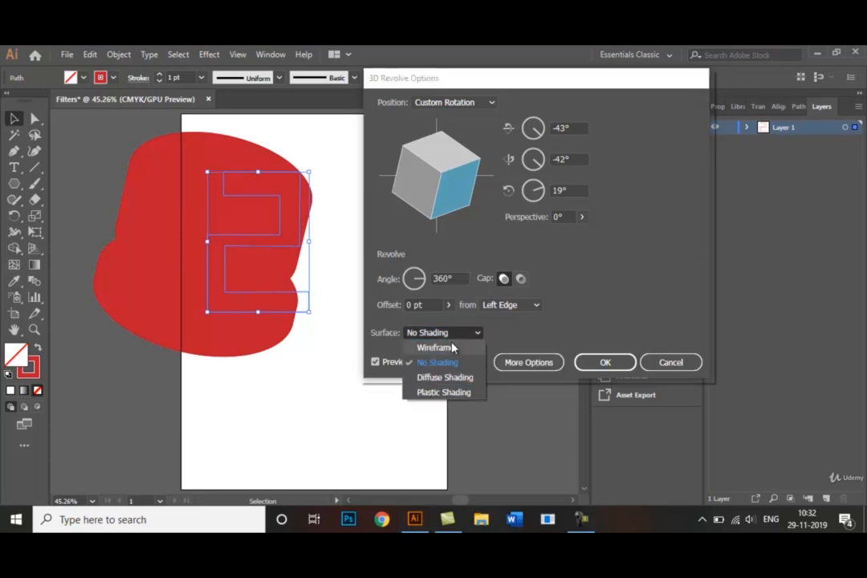
pyautogui.click(453, 347)
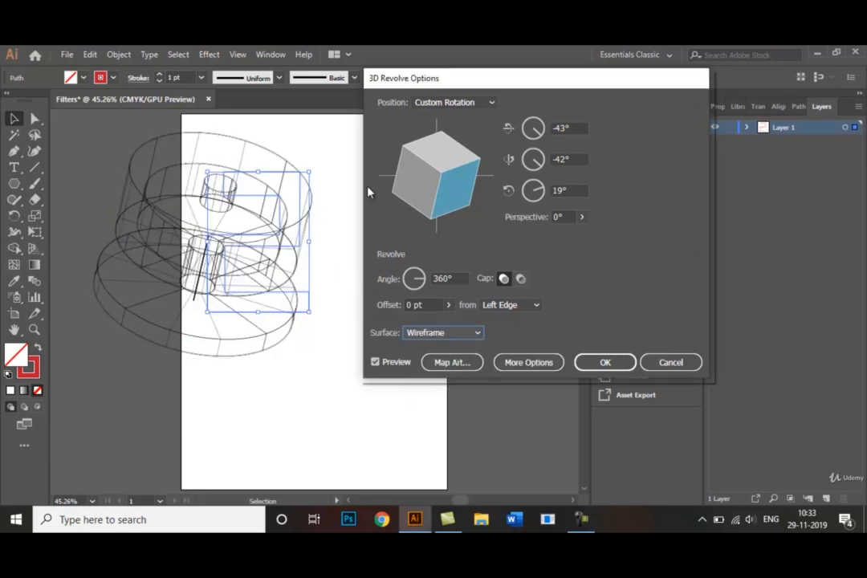
# Step: Rotate the revolved shape to about -27°, -27° and 9°, and set its surface to Plastic Shading
pyautogui.moveTo(454, 186); pyautogui.dragTo(442, 180)
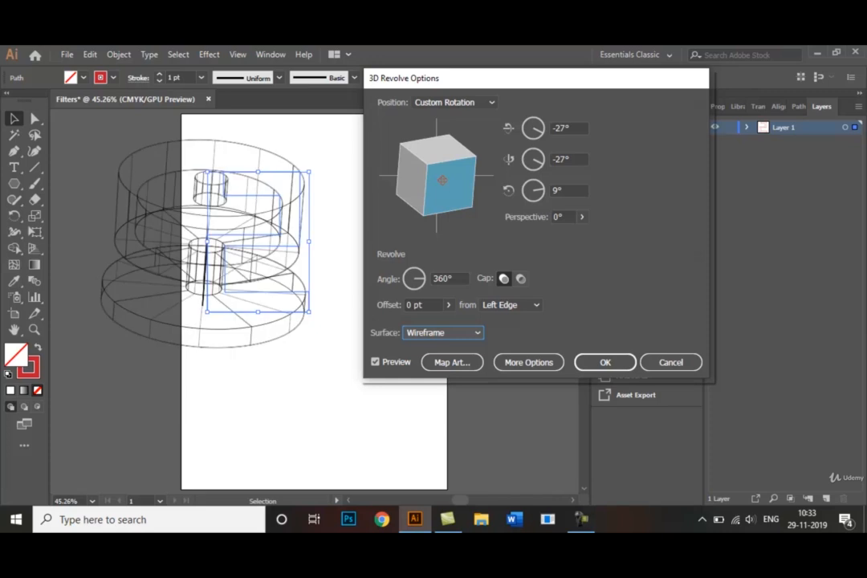
pyautogui.click(475, 333)
pyautogui.click(473, 392)
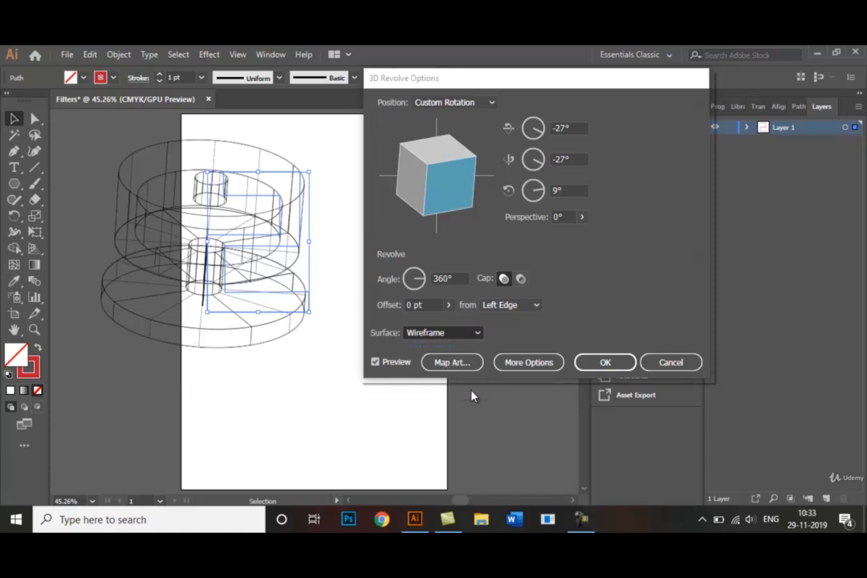
pyautogui.click(581, 520)
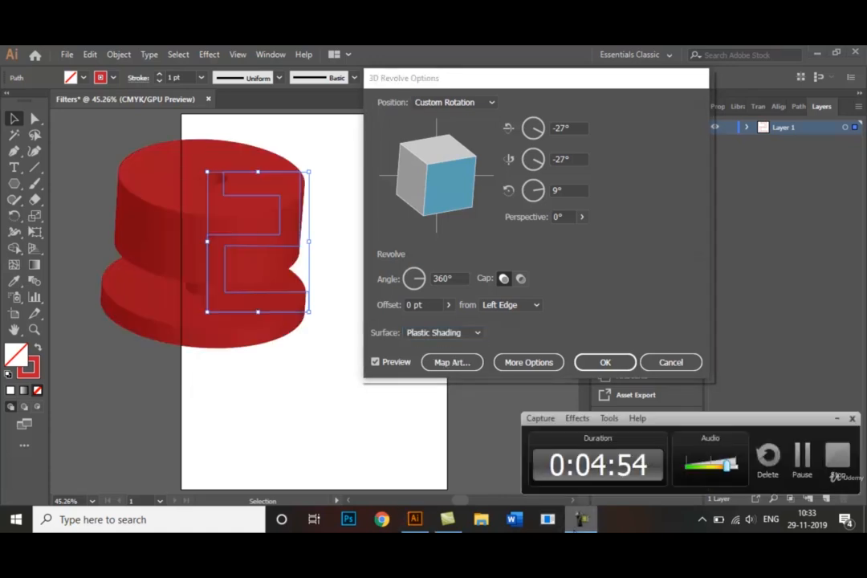
pyautogui.click(629, 277)
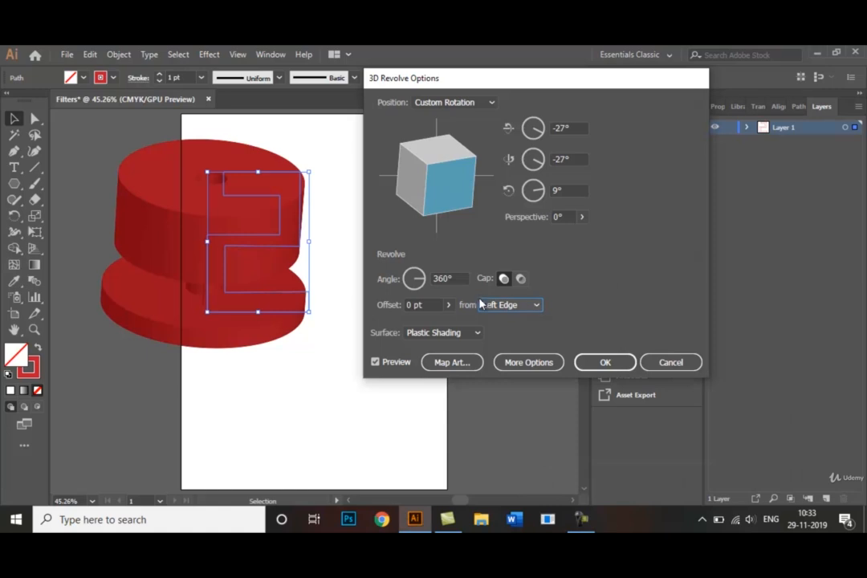
# Step: Set the outline to revolve from its Right Edge and apply the 3D Revolve effect
pyautogui.click(537, 305)
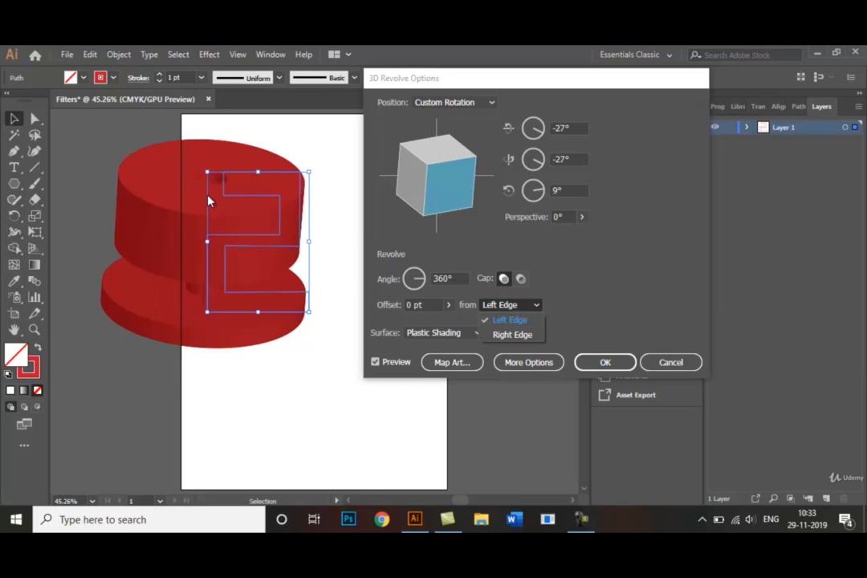
pyautogui.click(514, 335)
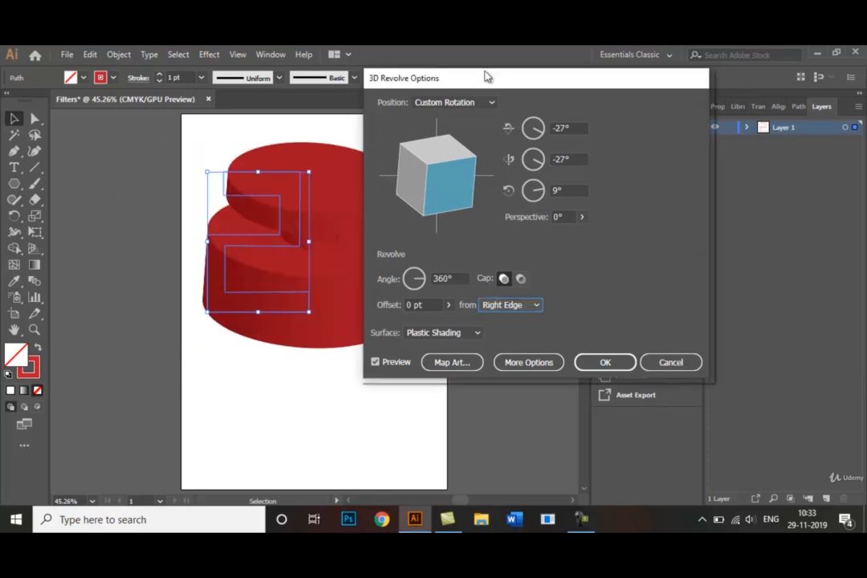
pyautogui.moveTo(498, 80); pyautogui.dragTo(584, 89)
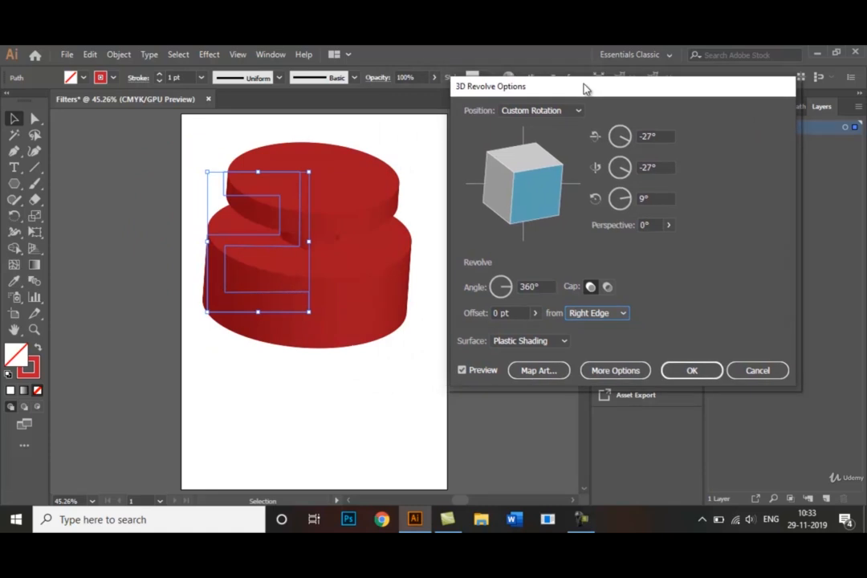
pyautogui.click(706, 375)
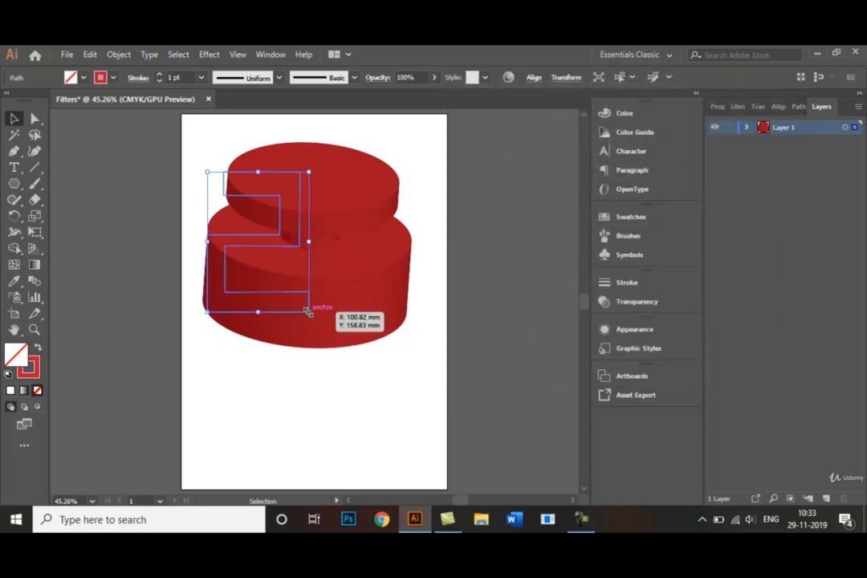
# Step: Scale the revolved red shape down to about half its size in the artboard's upper left corner, and deselect it
pyautogui.moveTo(308, 312); pyautogui.dragTo(277, 187)
pyautogui.click(350, 210)
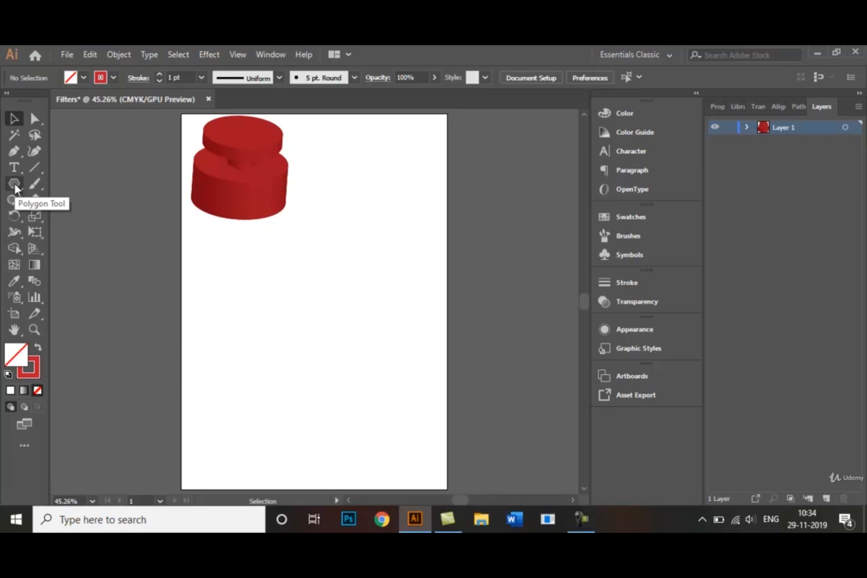
# Step: Draw a hexagon with a yellow fill and no stroke to the right of the red shape with the Polygon tool
pyautogui.click(16, 186)
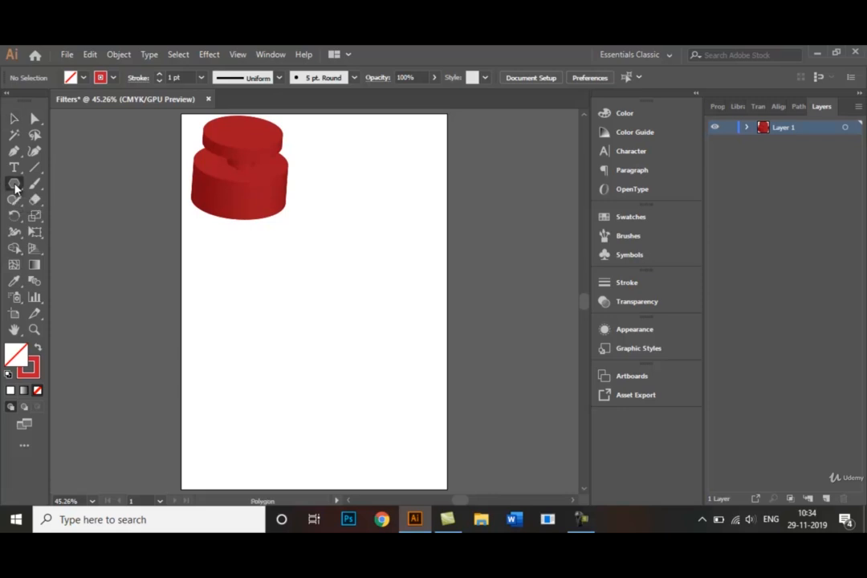
pyautogui.click(15, 186)
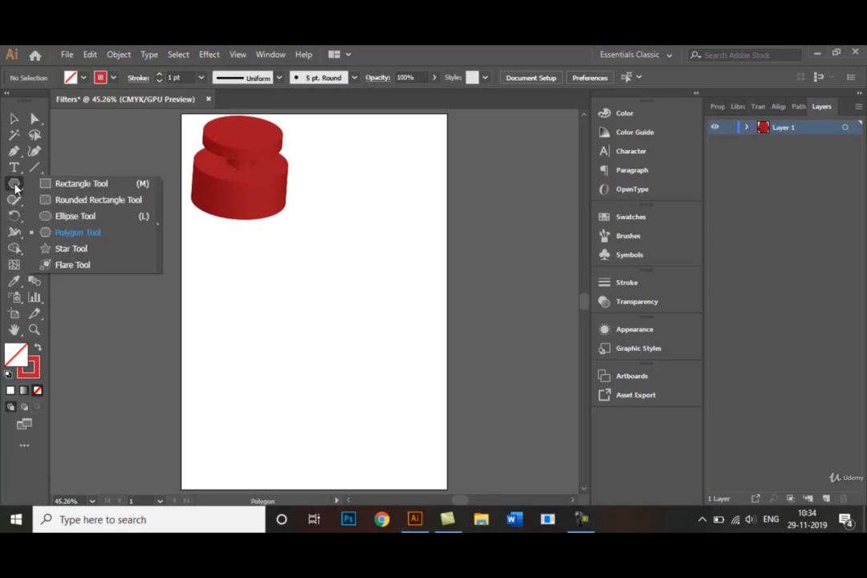
pyautogui.click(78, 232)
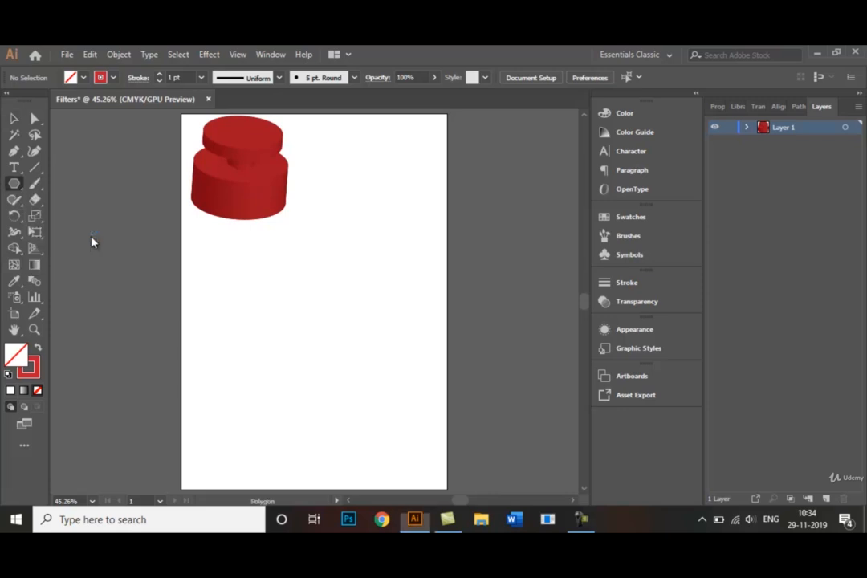
pyautogui.click(111, 78)
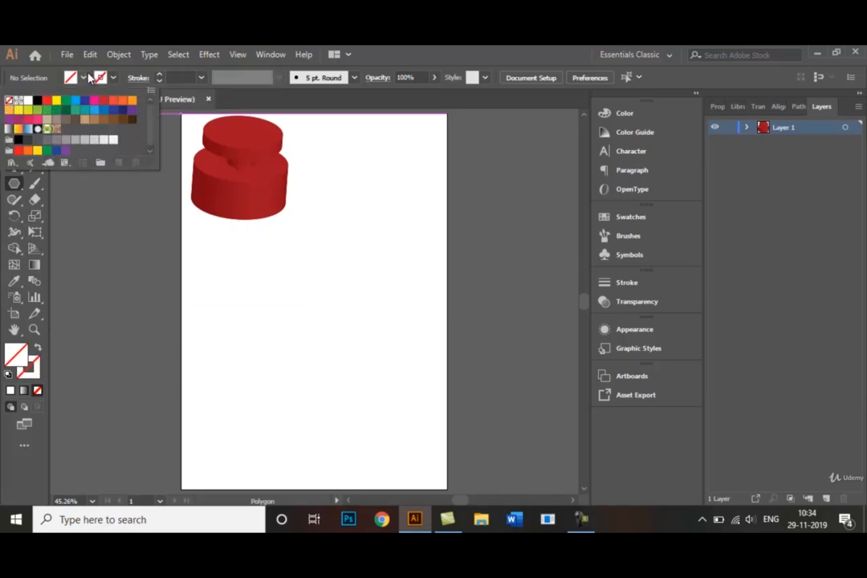
pyautogui.click(85, 79)
pyautogui.click(85, 79)
pyautogui.click(17, 109)
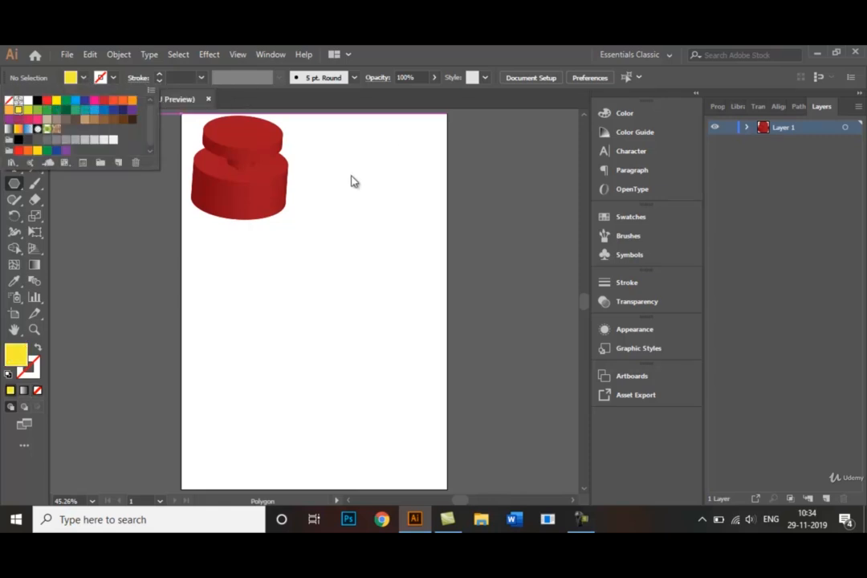
pyautogui.moveTo(363, 171); pyautogui.dragTo(384, 202)
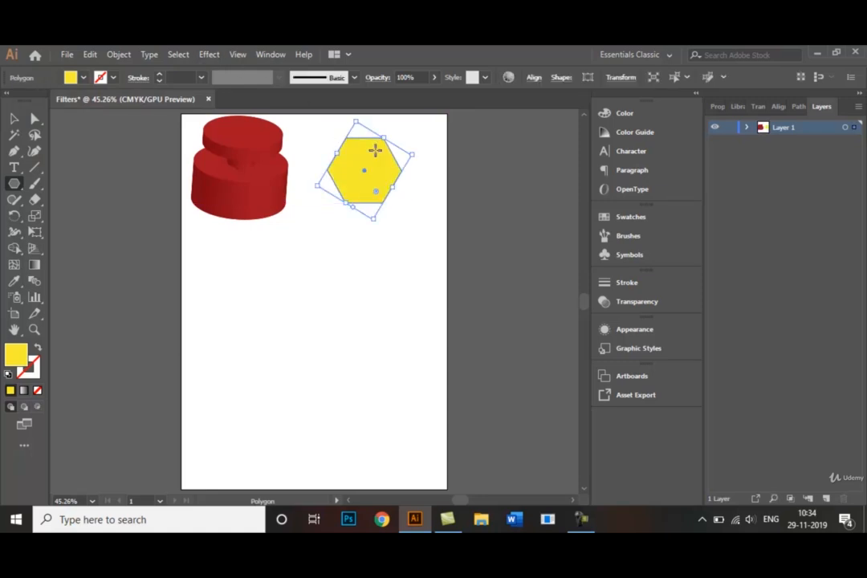
# Step: Start a previewed 3D Extrude & Bevel effect on the yellow hexagon and rotate it freely to about -22°, -40° and 11°
pyautogui.click(207, 54)
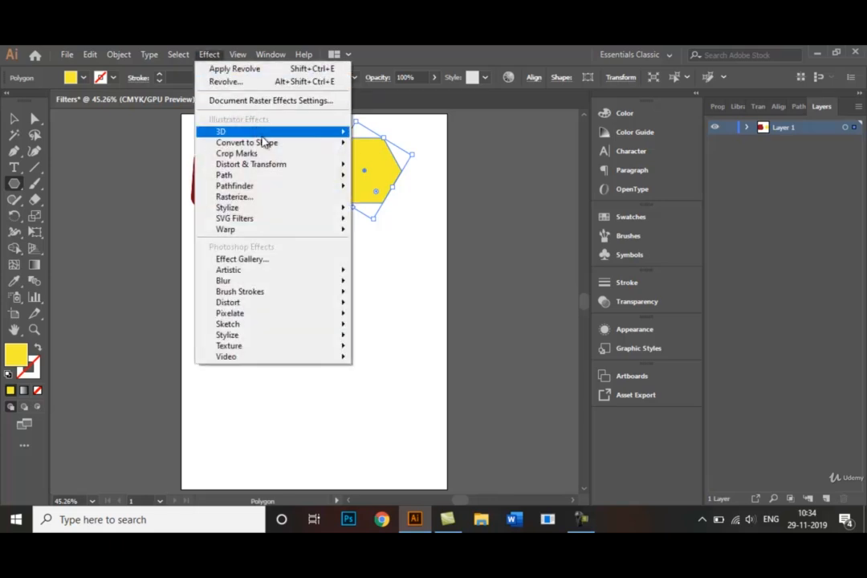
pyautogui.moveTo(263, 136)
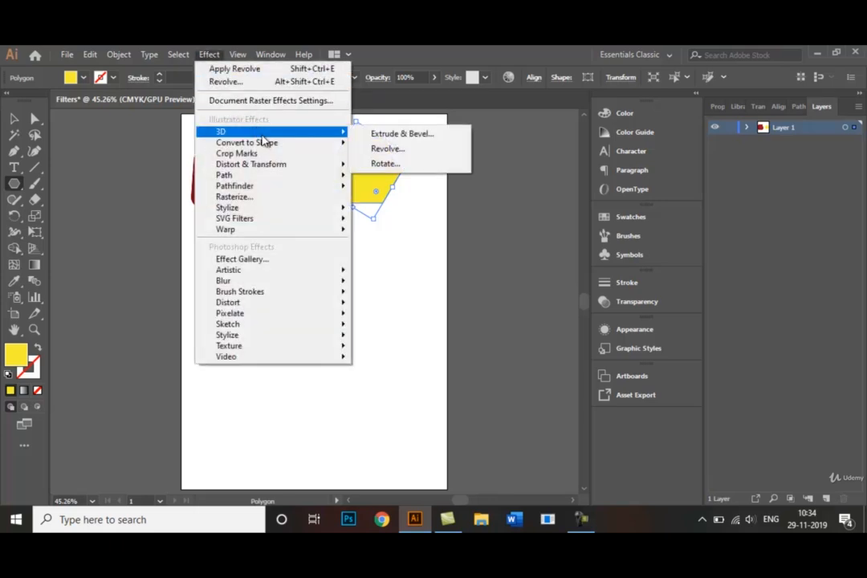
pyautogui.click(393, 135)
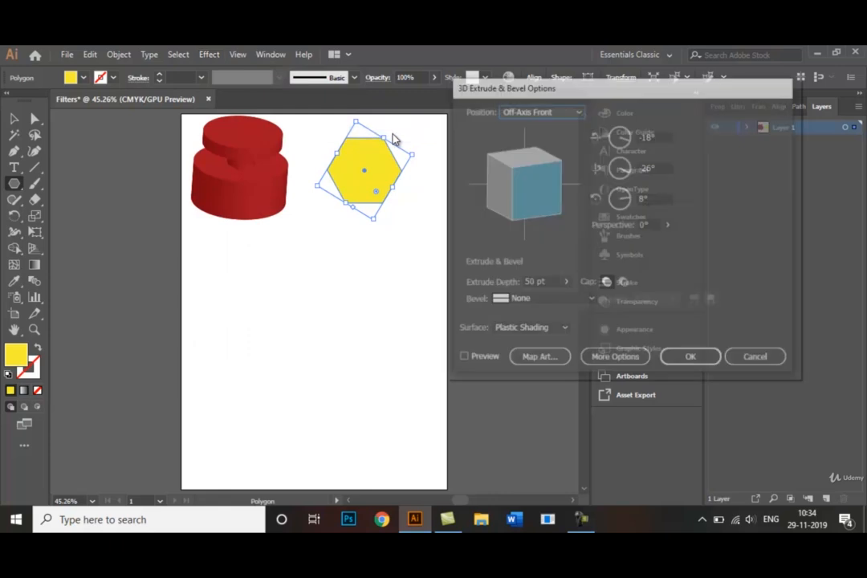
pyautogui.click(464, 360)
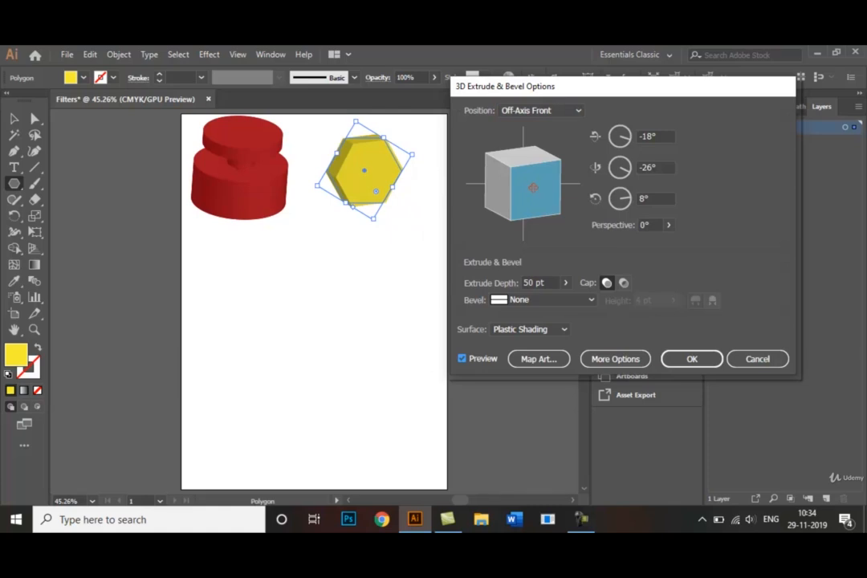
pyautogui.click(533, 187)
pyautogui.moveTo(533, 187); pyautogui.dragTo(544, 188)
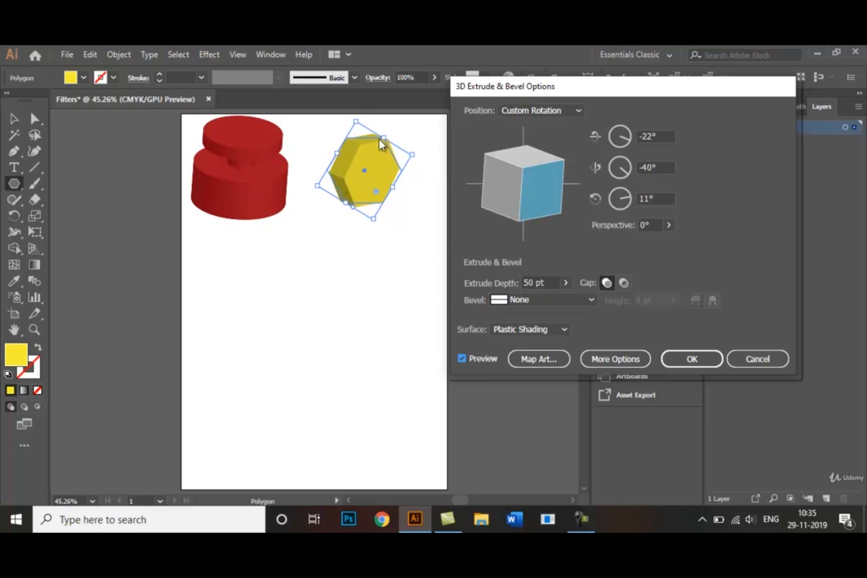
# Step: Give the extruded hexagon a Complex 2 bevel and rotate it to about -23°, -46° and 12°
pyautogui.click(590, 302)
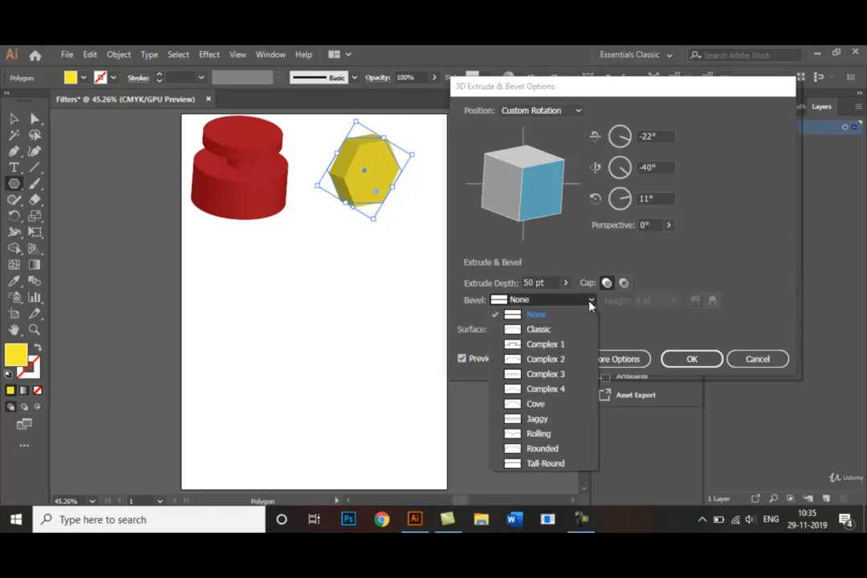
pyautogui.click(568, 362)
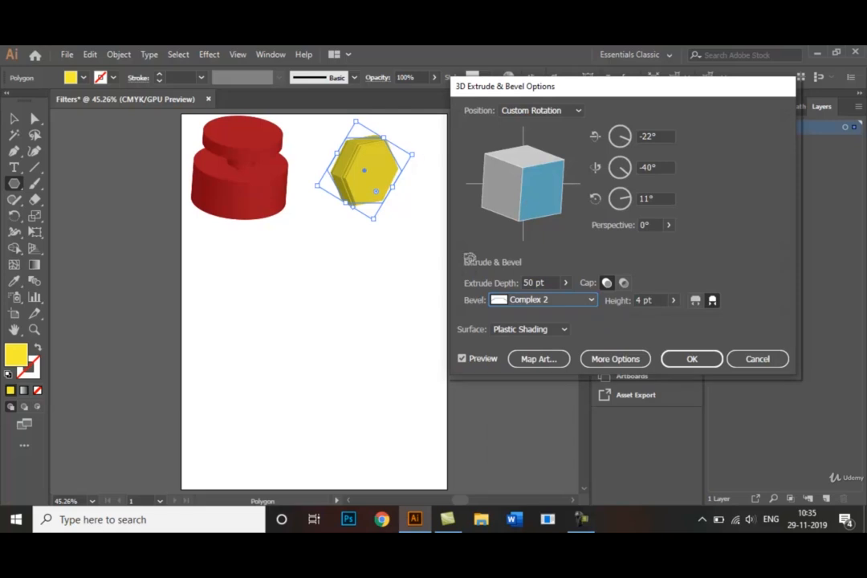
pyautogui.moveTo(533, 185); pyautogui.dragTo(535, 187)
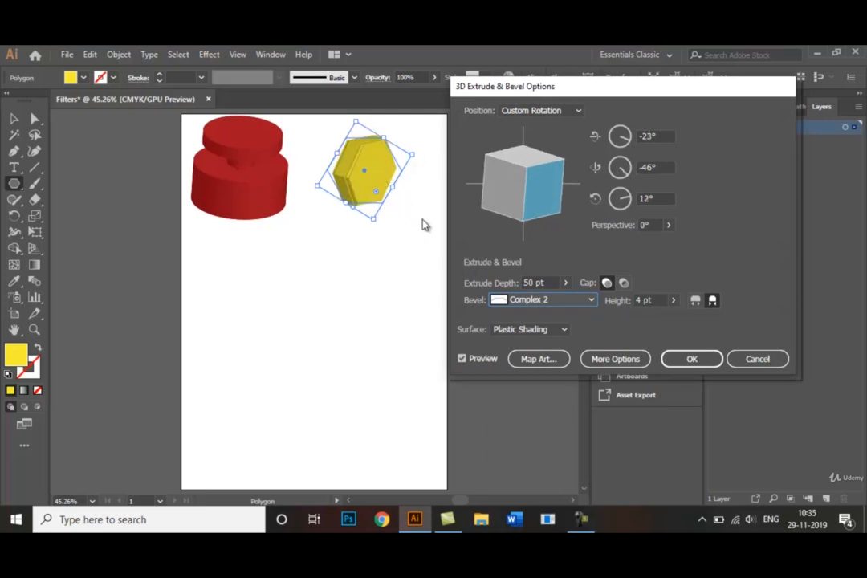
# Step: Try the Wireframe surface on the extruded hexagon and set the surface to Diffuse Shading
pyautogui.click(563, 330)
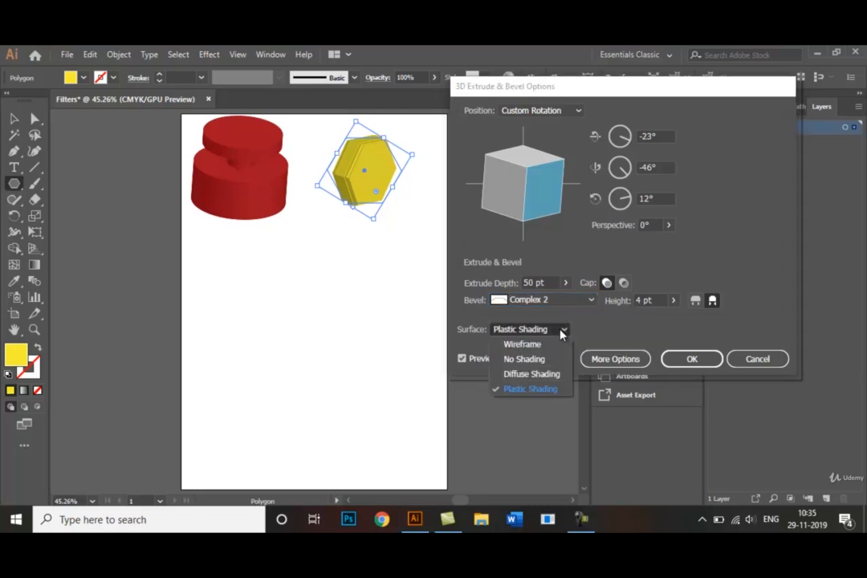
pyautogui.click(547, 345)
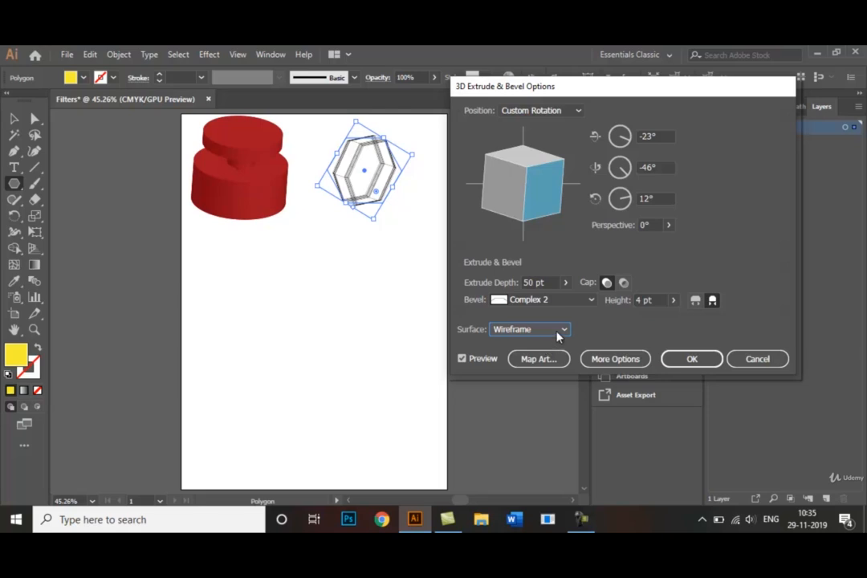
pyautogui.click(561, 331)
pyautogui.click(554, 379)
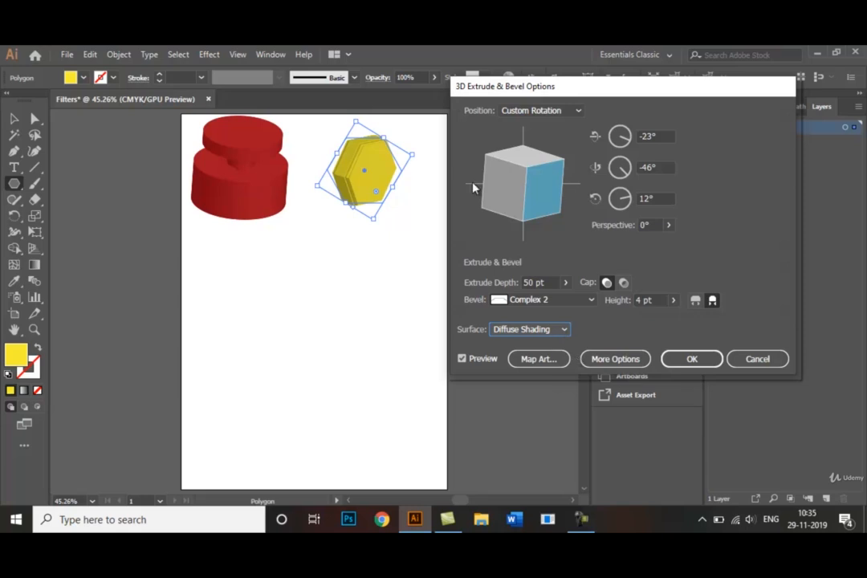
# Step: Give the extruded yellow hexagon a hollow cap and try the Complex 1 and Jaggy bevels on it
pyautogui.click(625, 284)
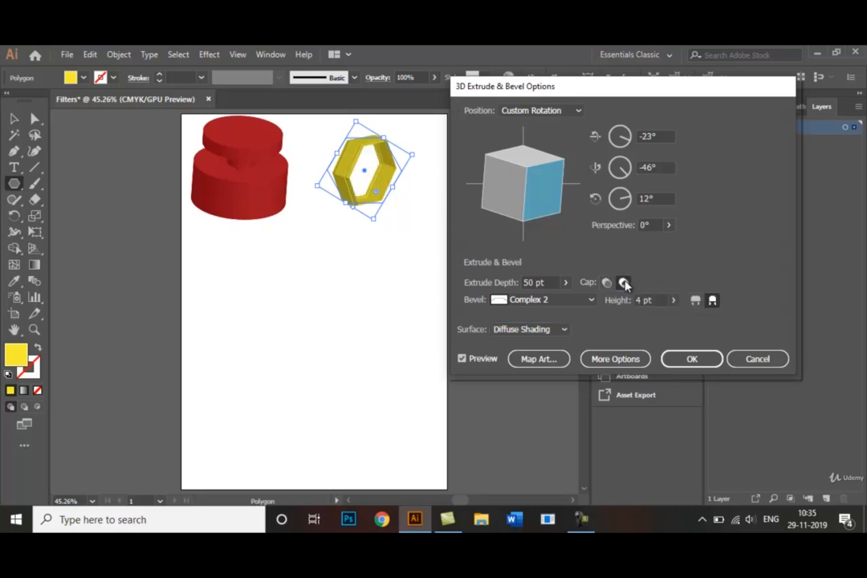
pyautogui.click(586, 302)
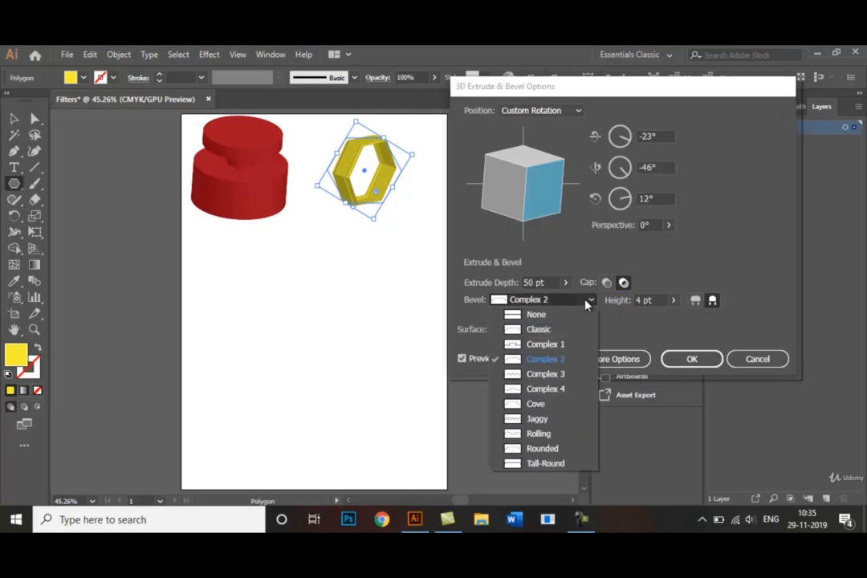
pyautogui.click(546, 345)
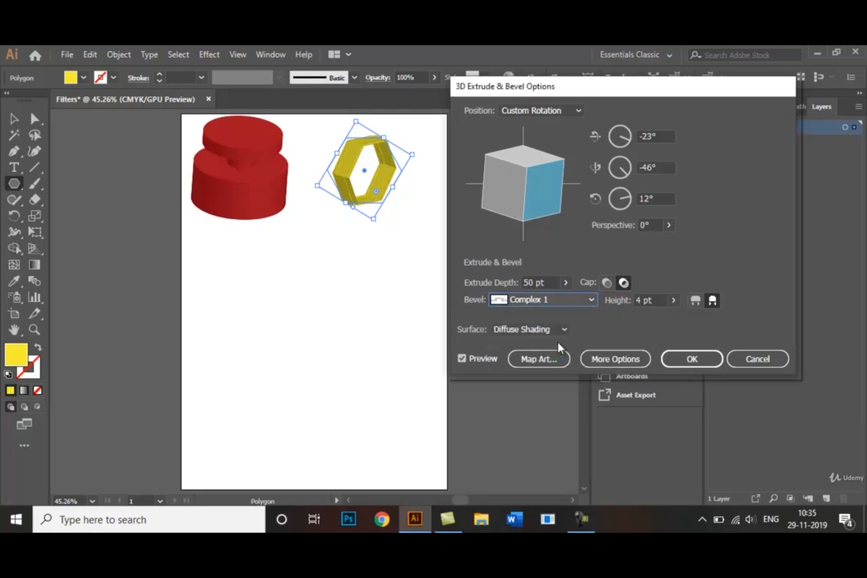
pyautogui.click(591, 301)
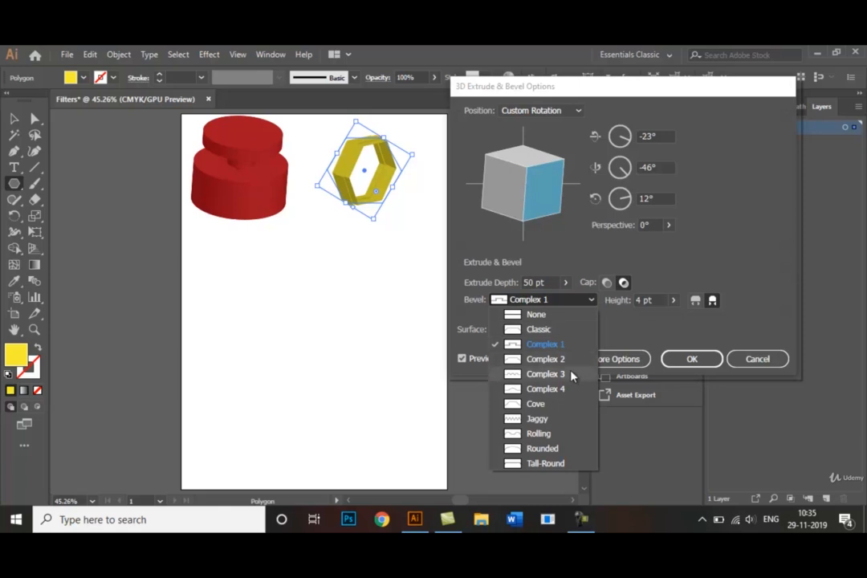
pyautogui.click(540, 420)
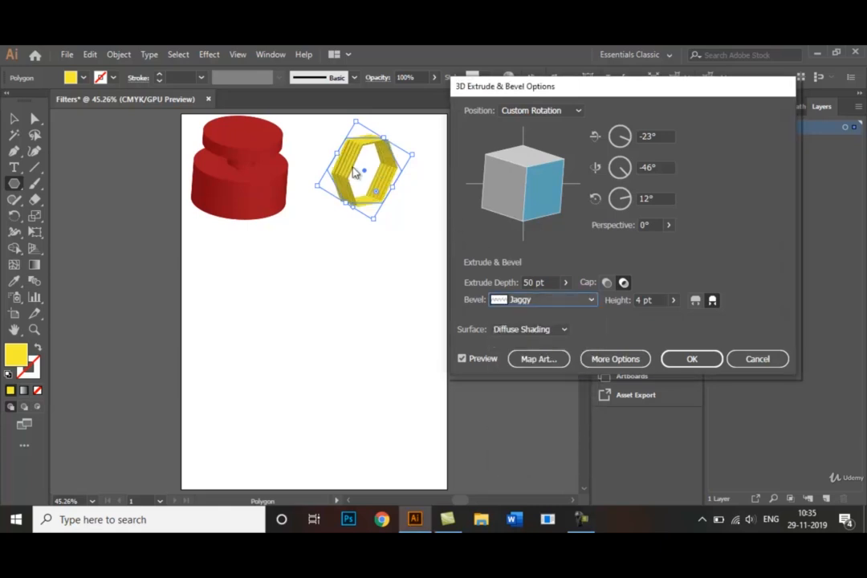
# Step: Set the hexagon's bevel to Rolling and apply the 3D Extrude & Bevel effect
pyautogui.click(576, 302)
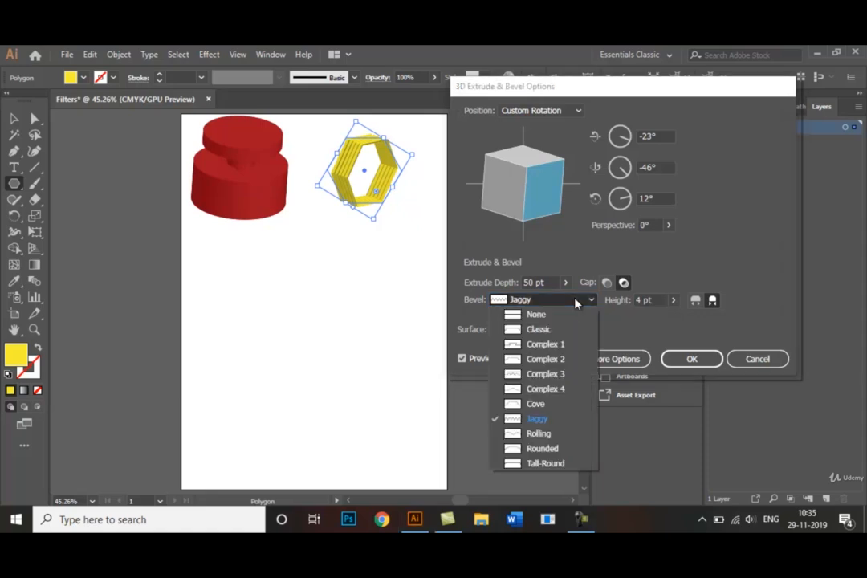
pyautogui.click(551, 436)
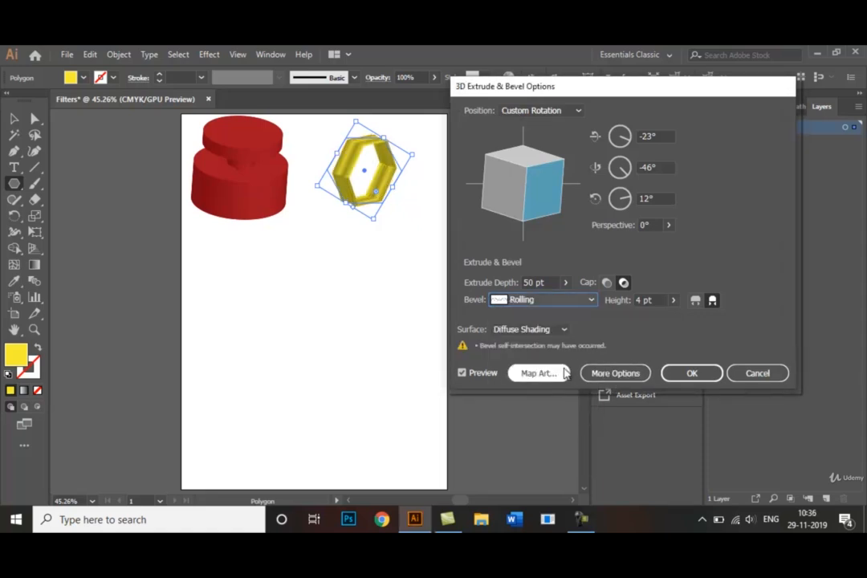
pyautogui.click(688, 374)
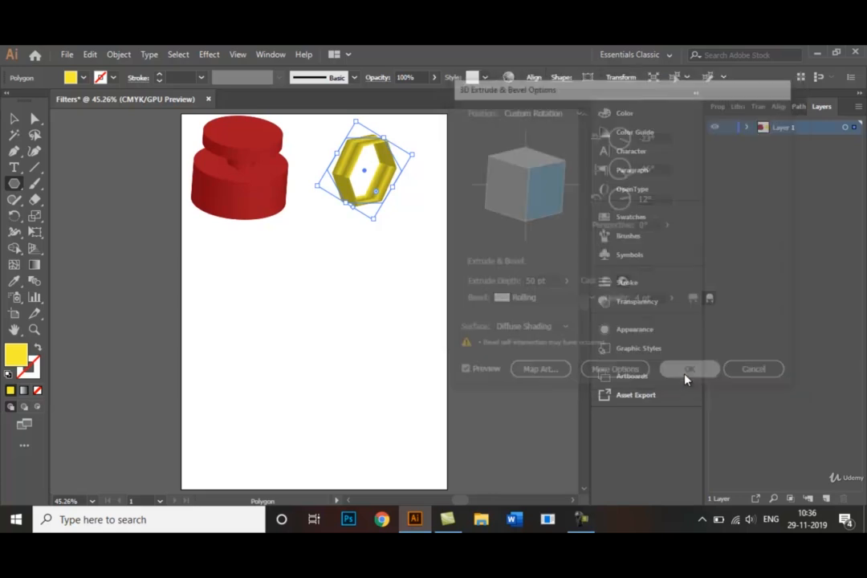
pyautogui.click(416, 275)
pyautogui.click(463, 310)
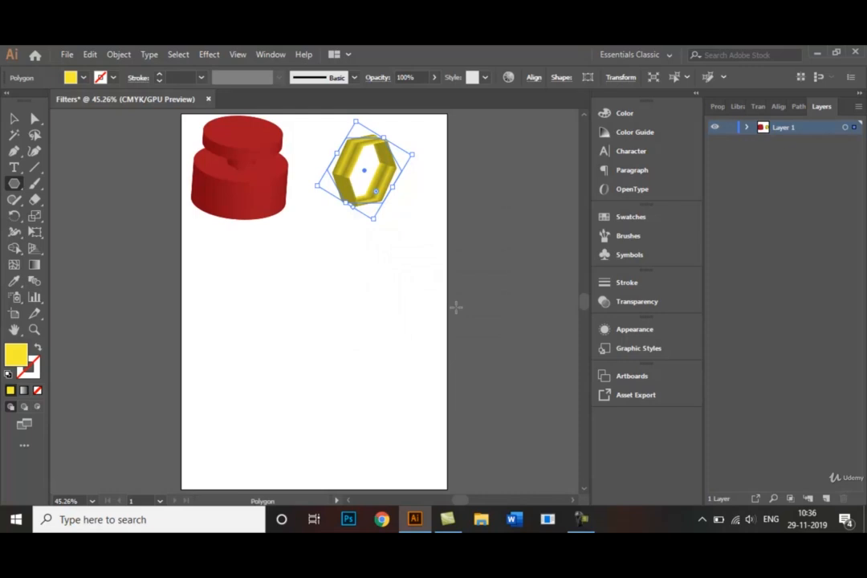
pyautogui.click(207, 54)
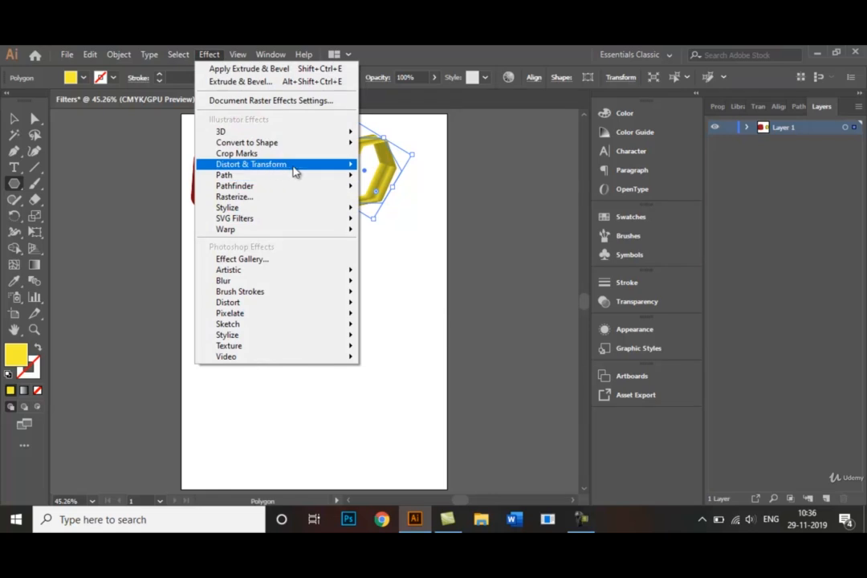
pyautogui.moveTo(350, 164)
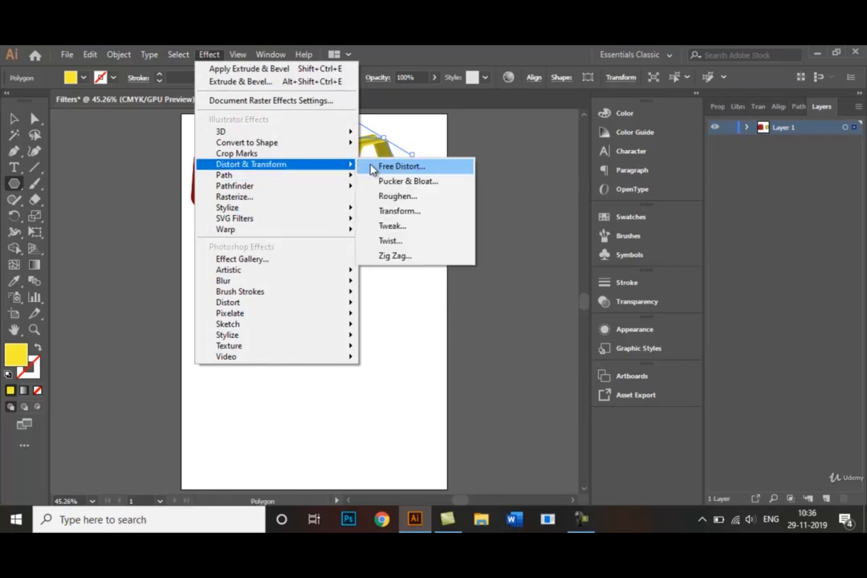
pyautogui.click(396, 303)
pyautogui.click(396, 301)
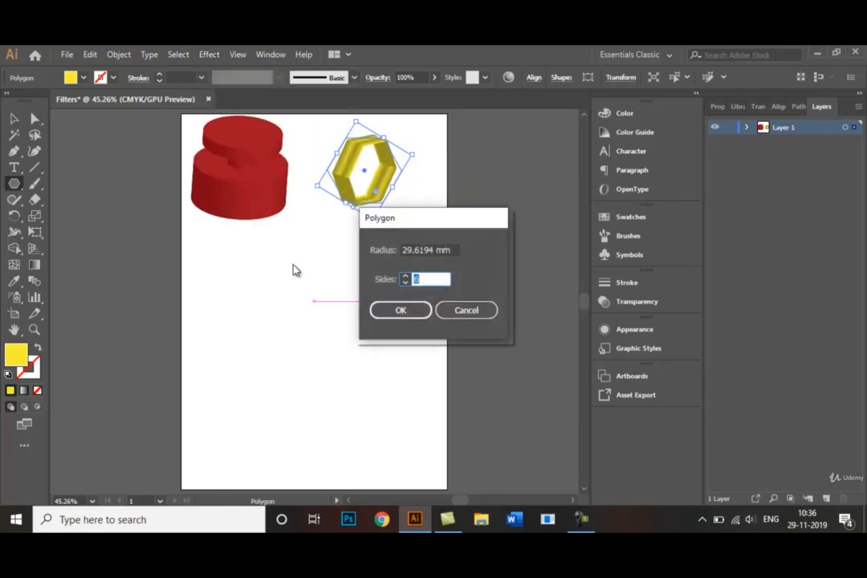
pyautogui.click(466, 310)
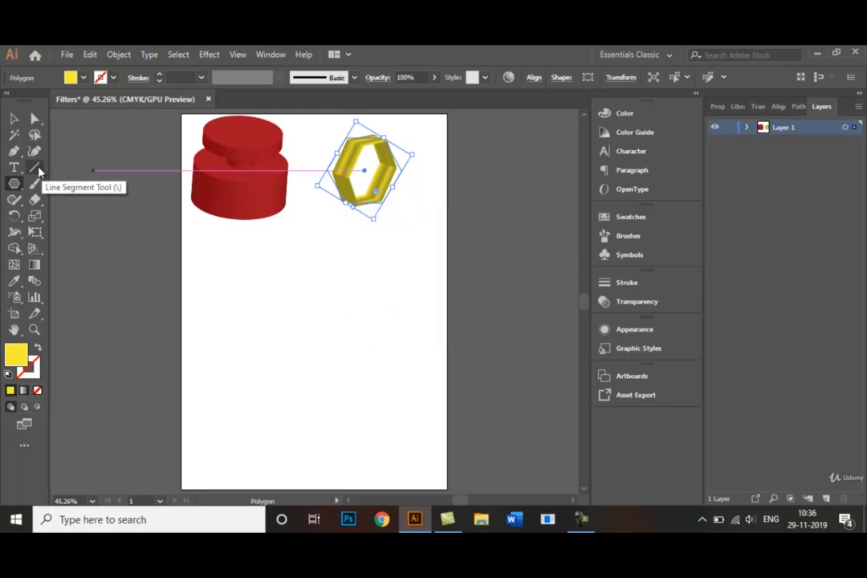
# Step: Draw a vertical line below the red shape with the Line Segment tool and give it a dark blue fill
pyautogui.click(34, 167)
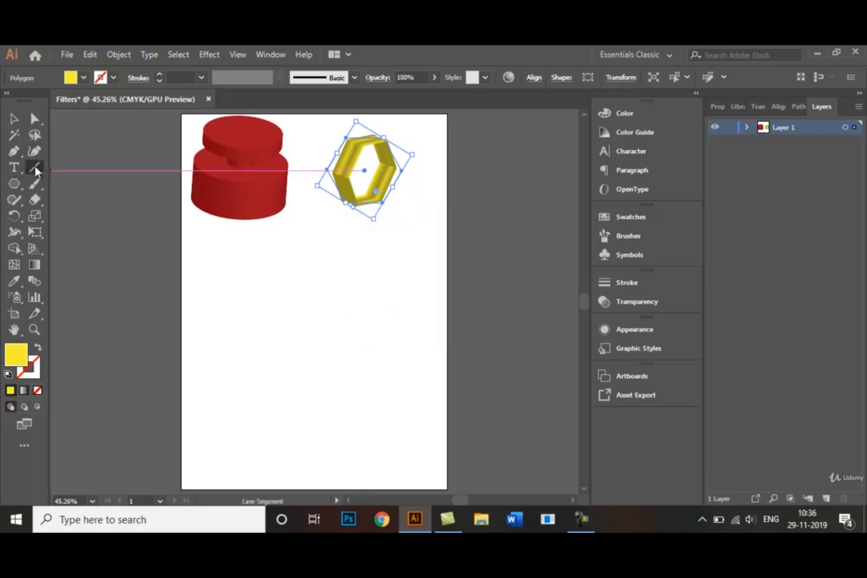
pyautogui.moveTo(217, 166); pyautogui.dragTo(217, 361)
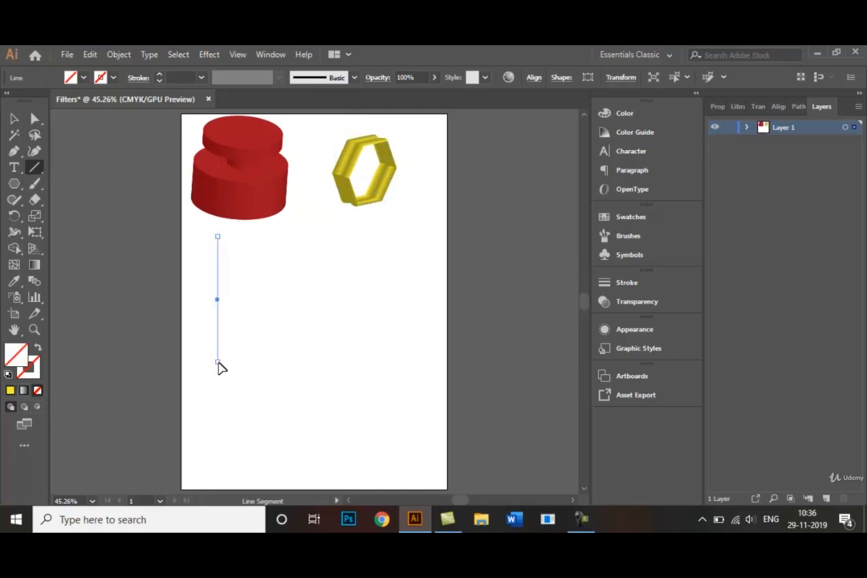
pyautogui.click(82, 78)
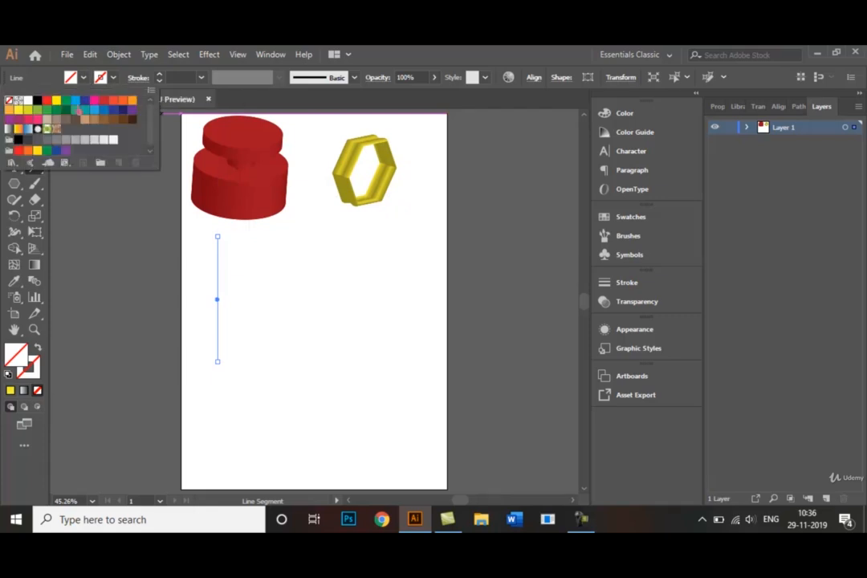
pyautogui.click(122, 111)
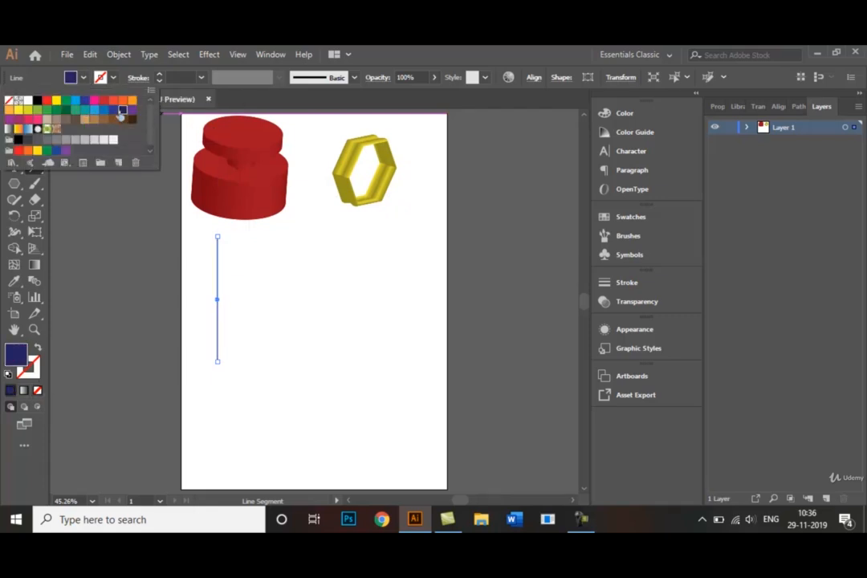
# Step: Try a 4 pt stroke on the vertical line and set its stroke colour back to None
pyautogui.click(201, 78)
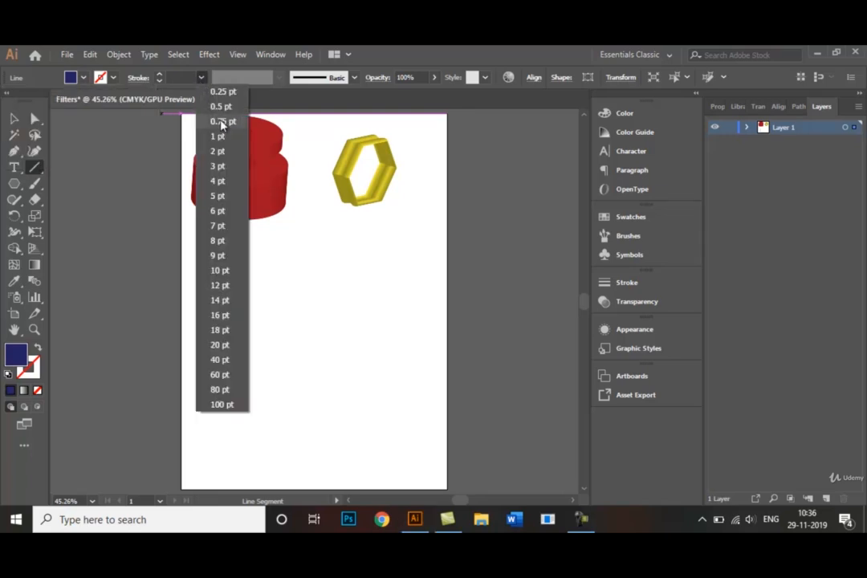
pyautogui.click(218, 180)
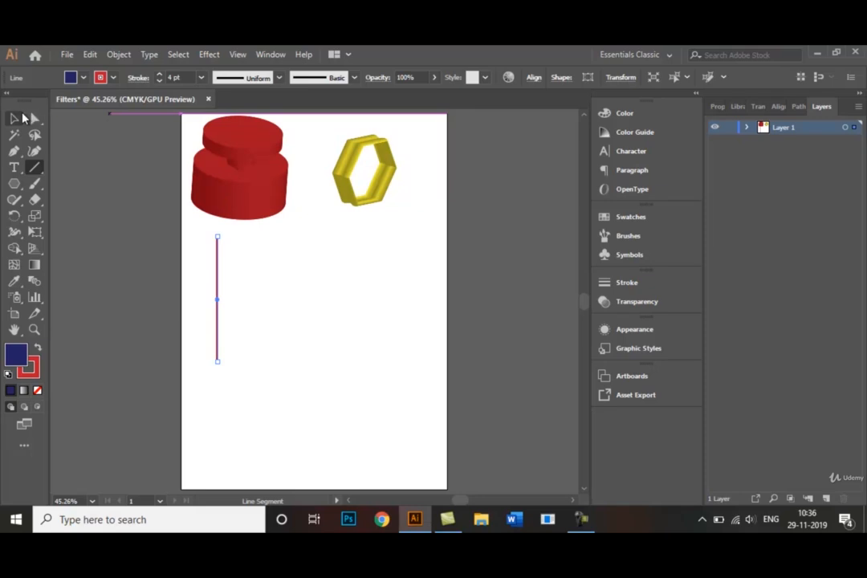
pyautogui.click(114, 77)
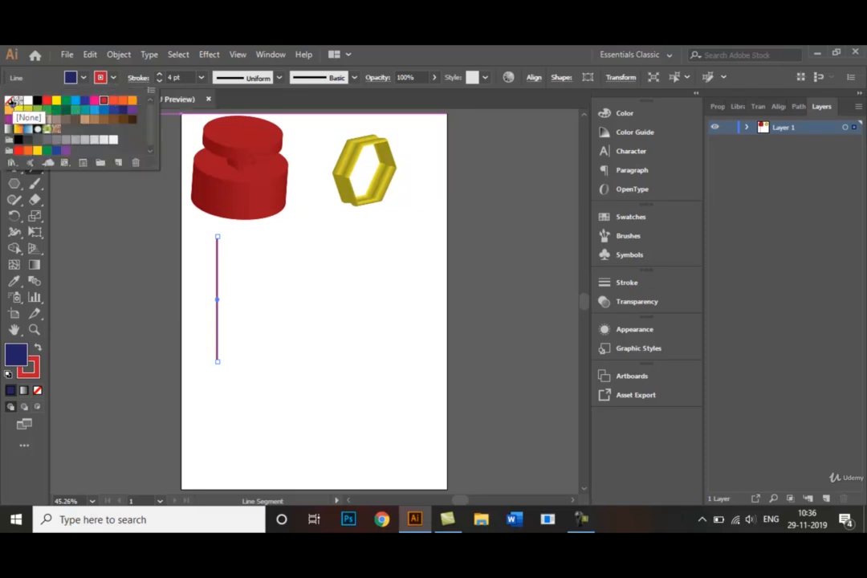
pyautogui.click(10, 101)
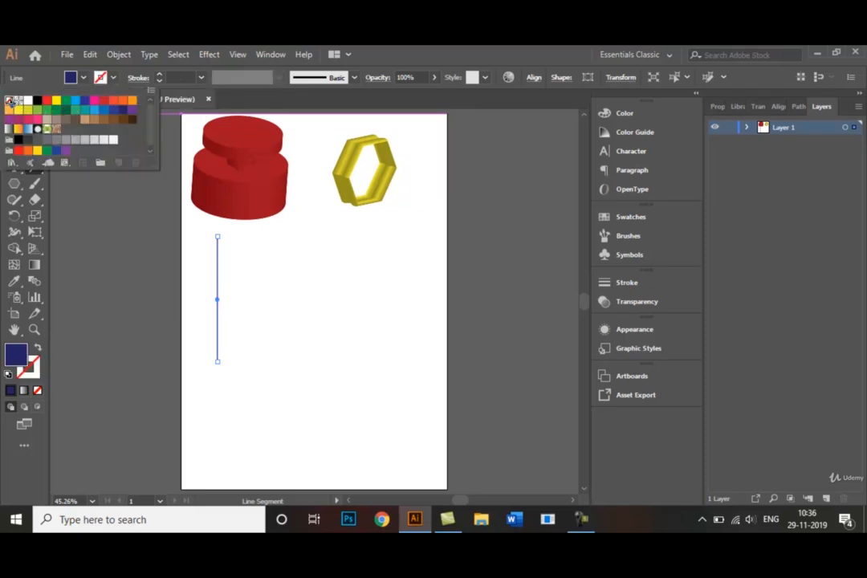
pyautogui.click(86, 198)
# Step: Give the vertical line a 4 pt dark blue stroke and no fill, and deselect it
pyautogui.click(15, 124)
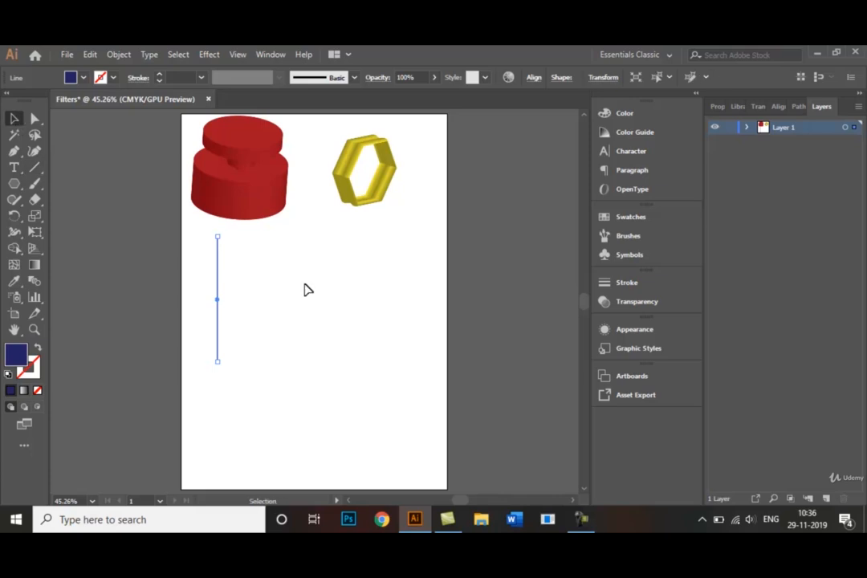
pyautogui.click(305, 289)
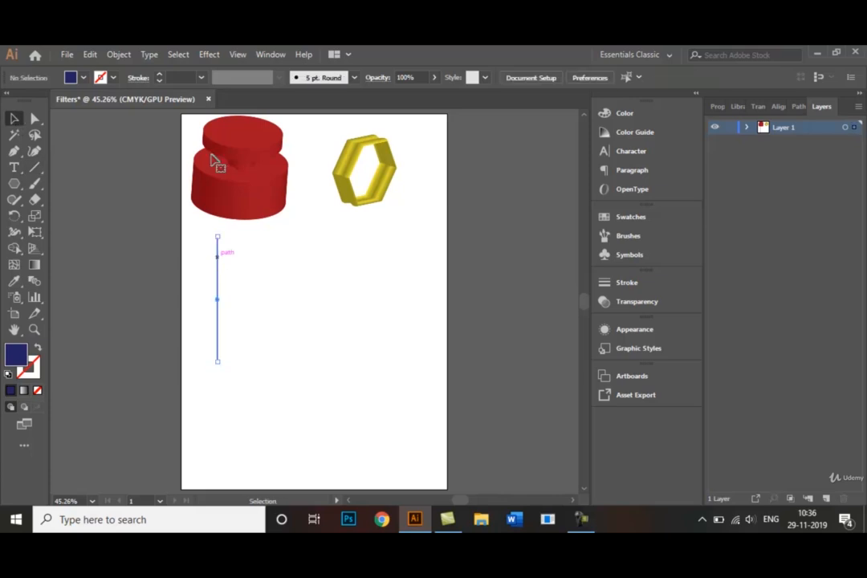
pyautogui.click(202, 78)
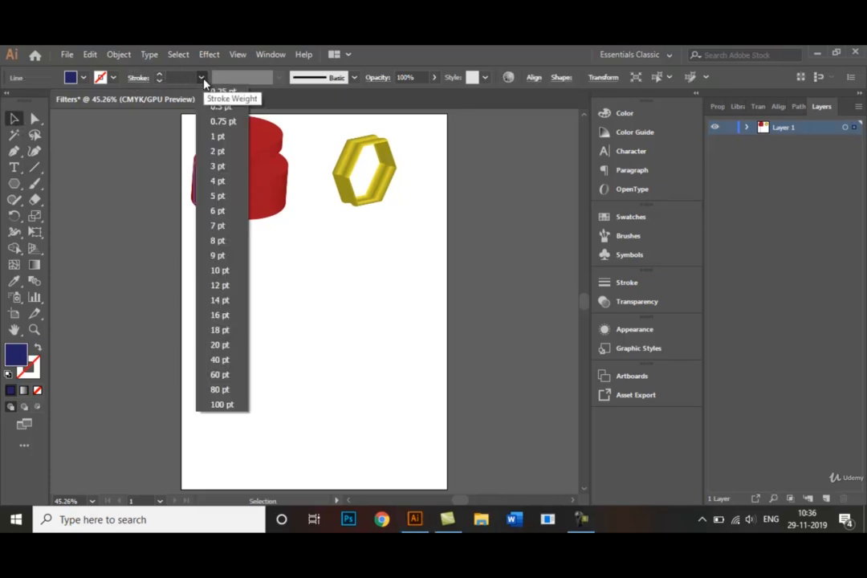
pyautogui.click(221, 180)
pyautogui.click(315, 258)
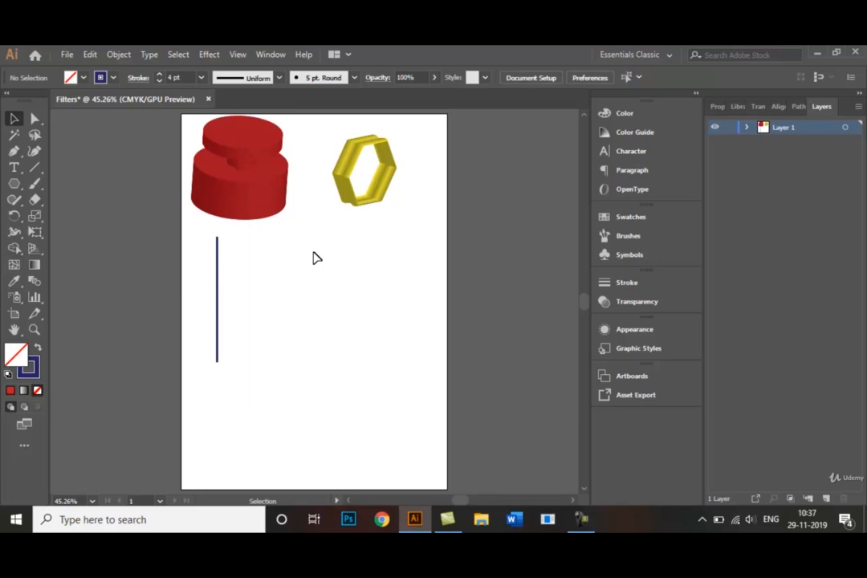
# Step: Start a previewed Zig Zag effect on the vertical blue line, keeping the artwork visible beside the dialog
pyautogui.click(217, 250)
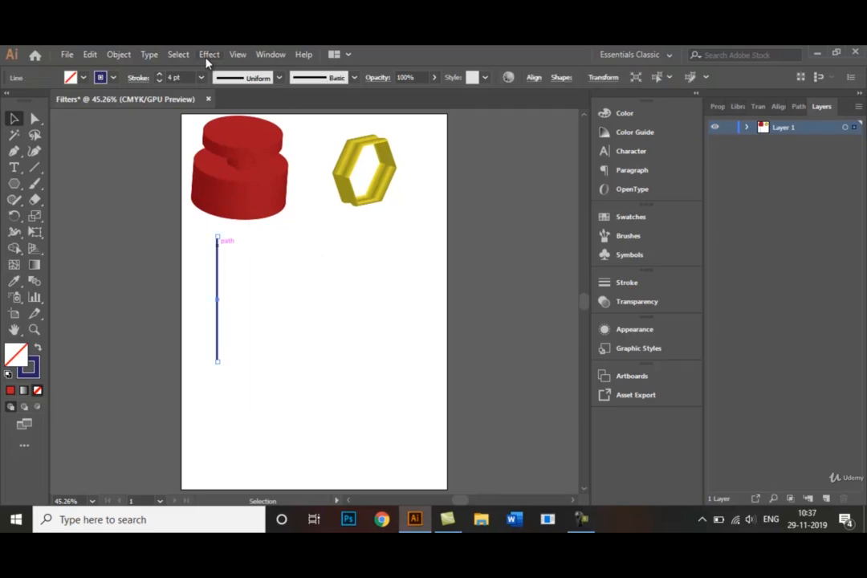
pyautogui.click(208, 55)
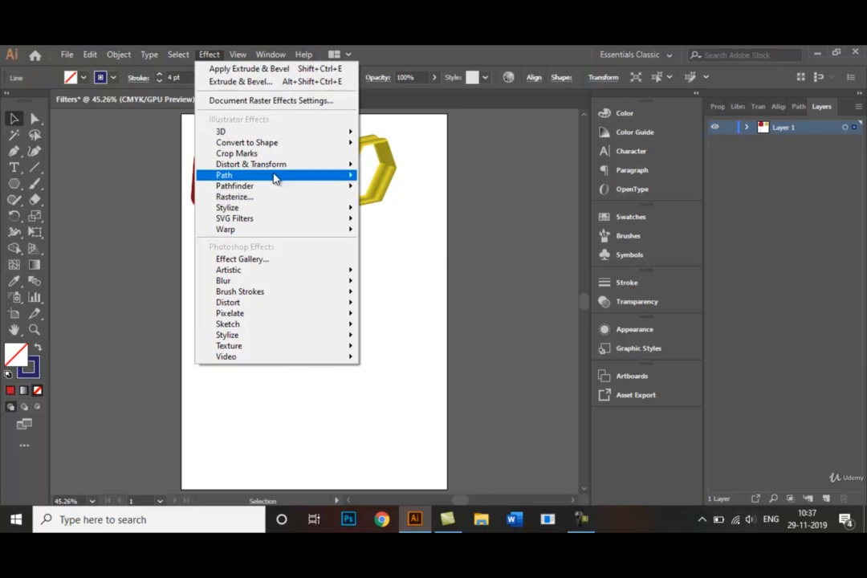
pyautogui.moveTo(285, 166)
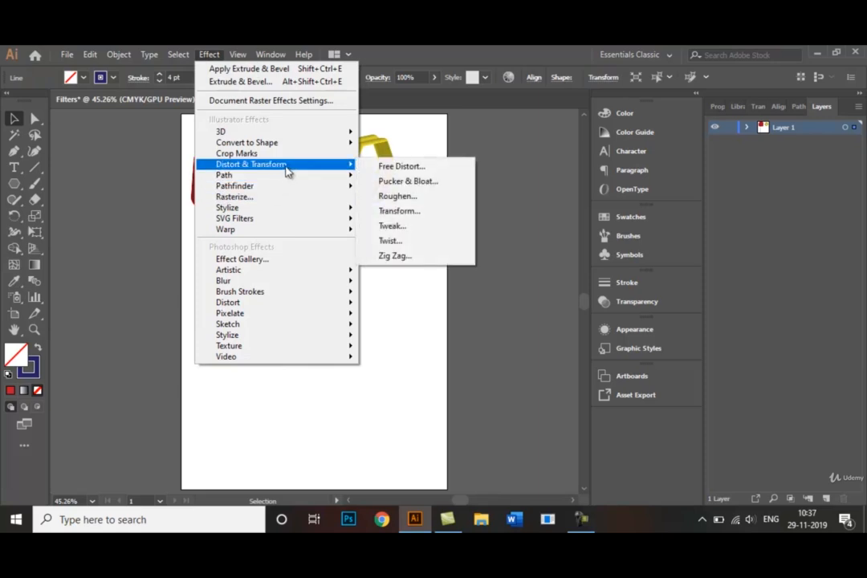
pyautogui.click(399, 257)
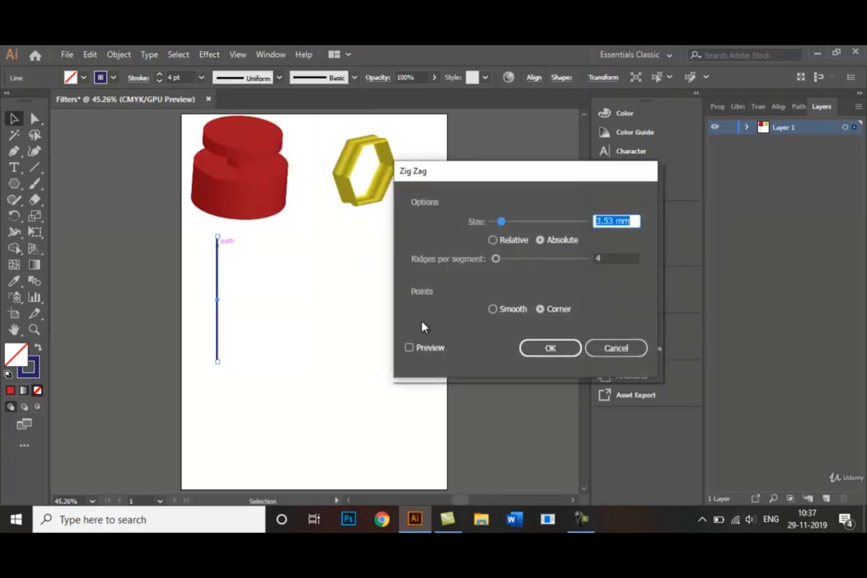
pyautogui.click(410, 347)
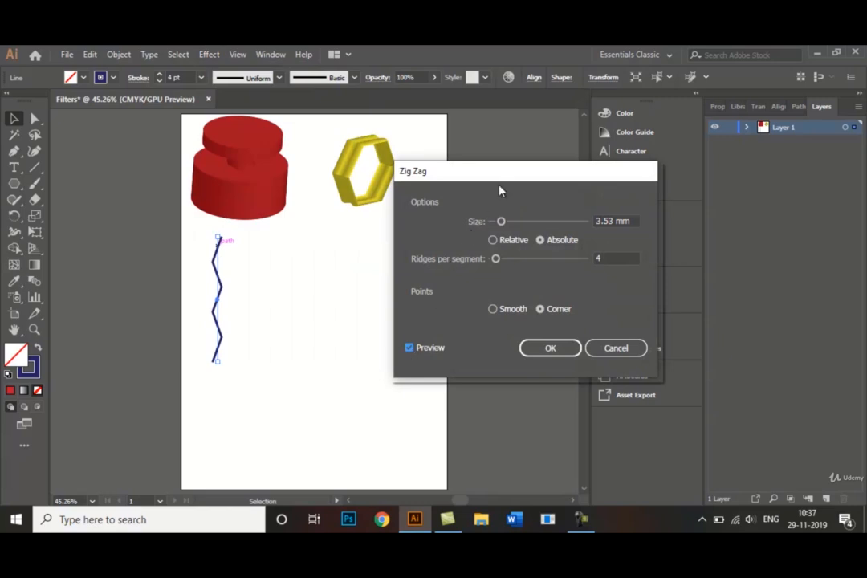
pyautogui.moveTo(492, 183); pyautogui.dragTo(377, 201)
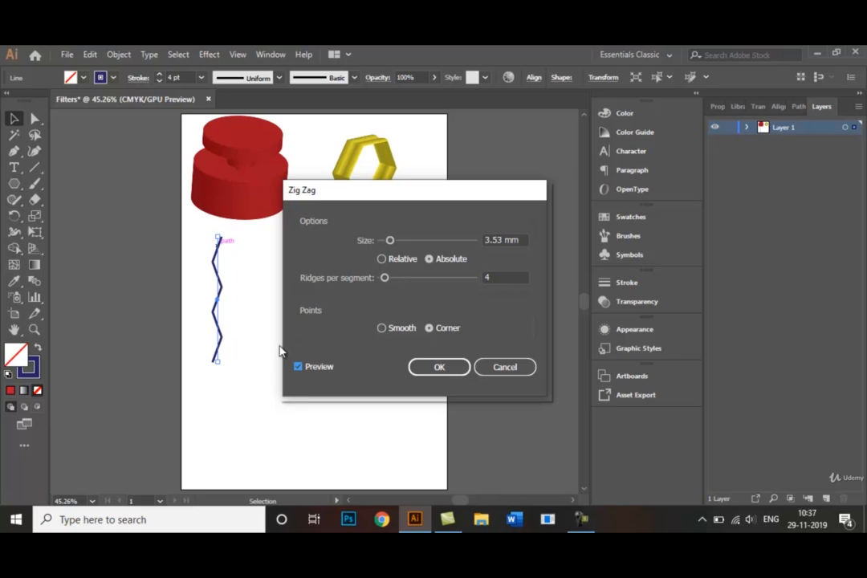
# Step: Set the zigzag to smooth points, 3.88 mm size and 11 ridges per segment, apply it and deselect the line
pyautogui.click(383, 329)
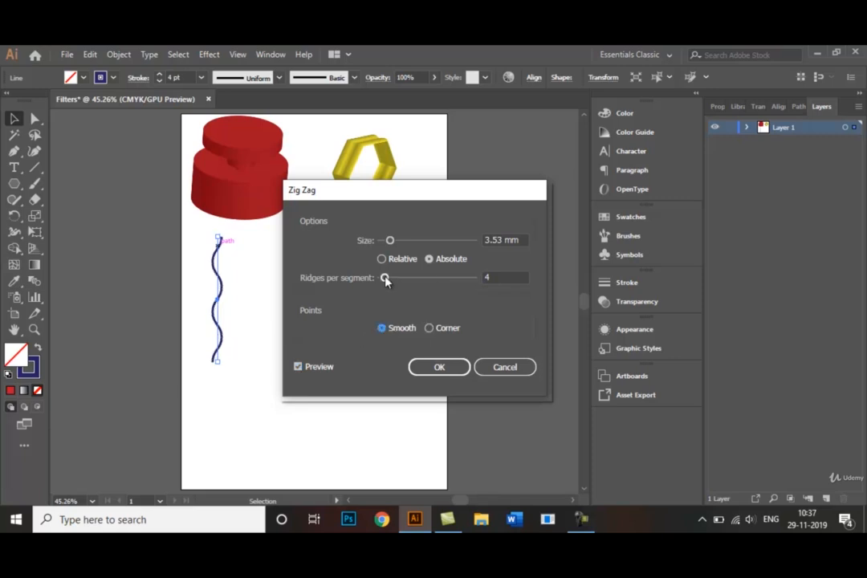
pyautogui.moveTo(386, 279); pyautogui.dragTo(387, 279)
pyautogui.moveTo(390, 240)
pyautogui.mouseDown()
pyautogui.moveTo(397, 242)
pyautogui.moveTo(390, 242)
pyautogui.mouseUp()
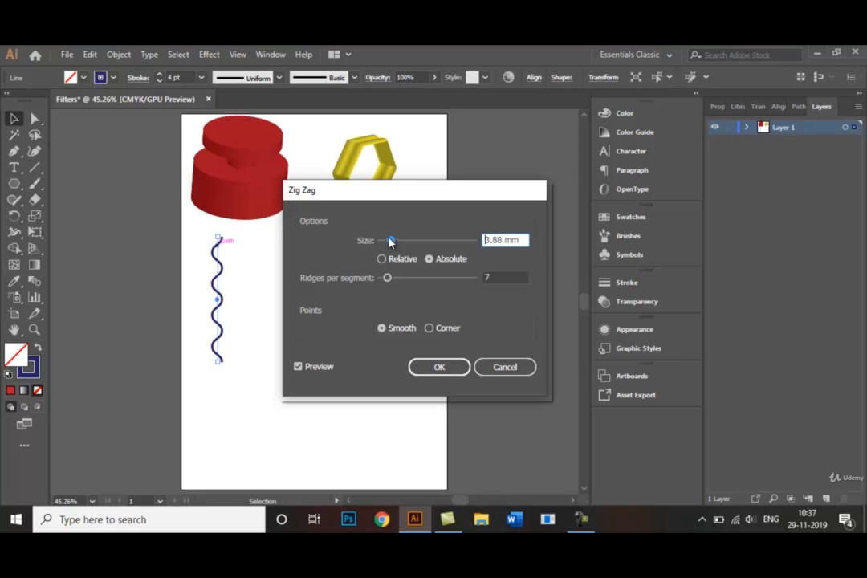
pyautogui.moveTo(387, 278); pyautogui.dragTo(391, 281)
pyautogui.click(441, 368)
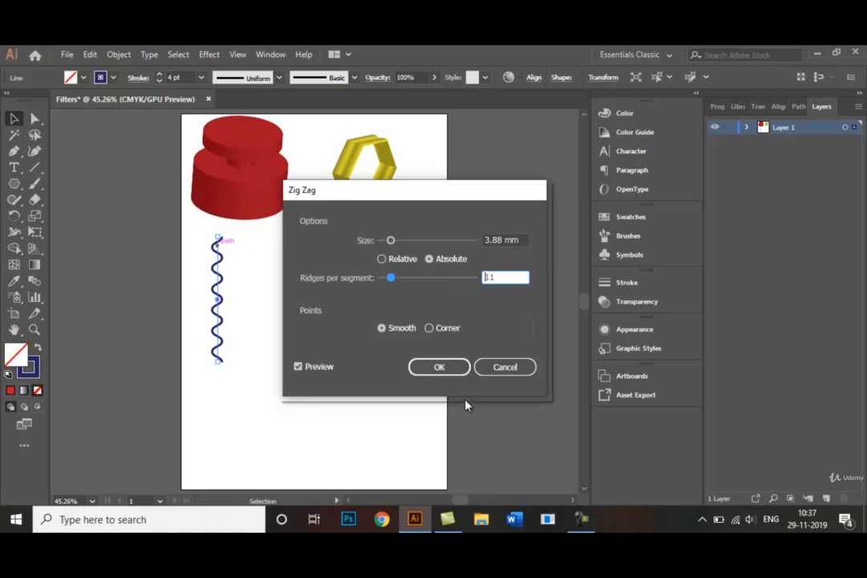
pyautogui.click(437, 368)
pyautogui.click(266, 257)
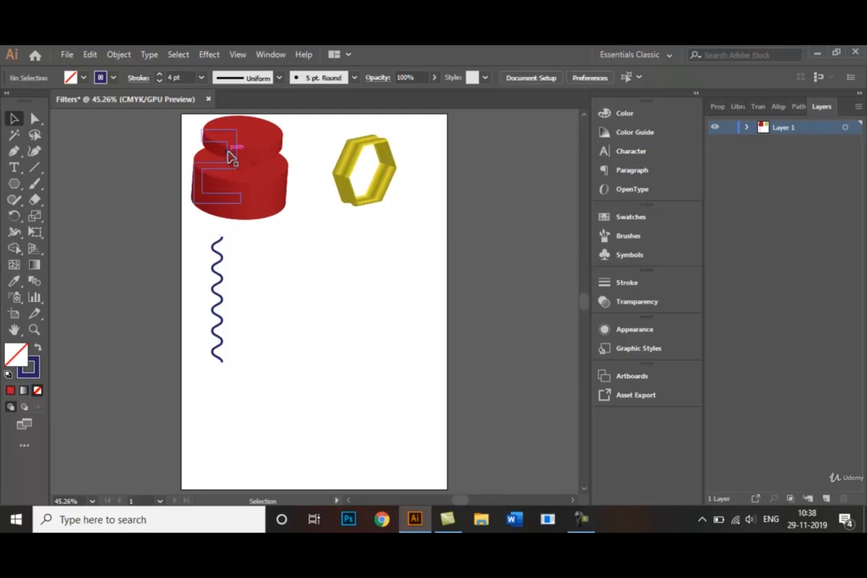
pyautogui.click(208, 55)
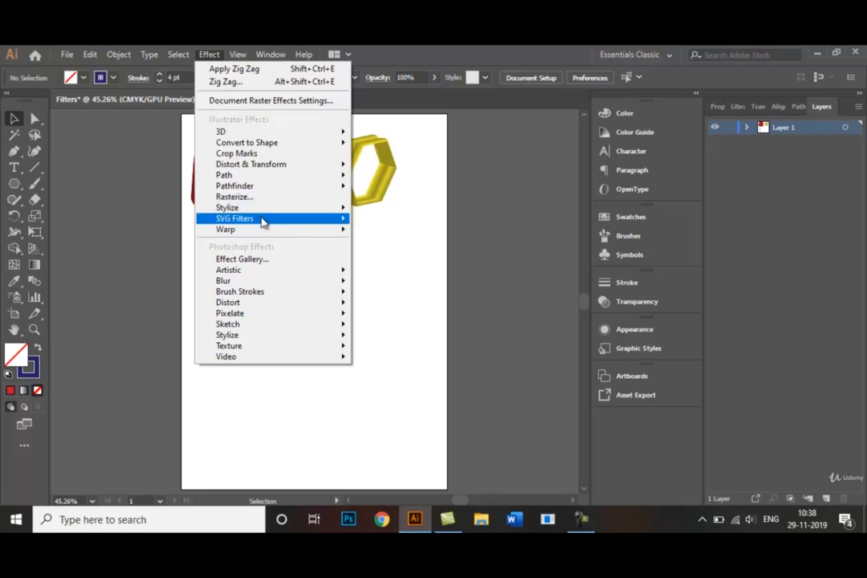
pyautogui.click(477, 193)
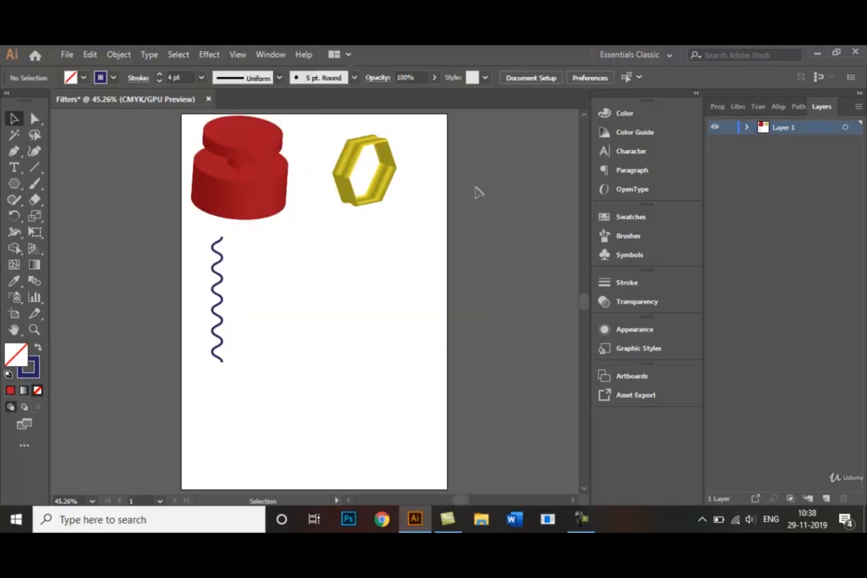
pyautogui.click(208, 55)
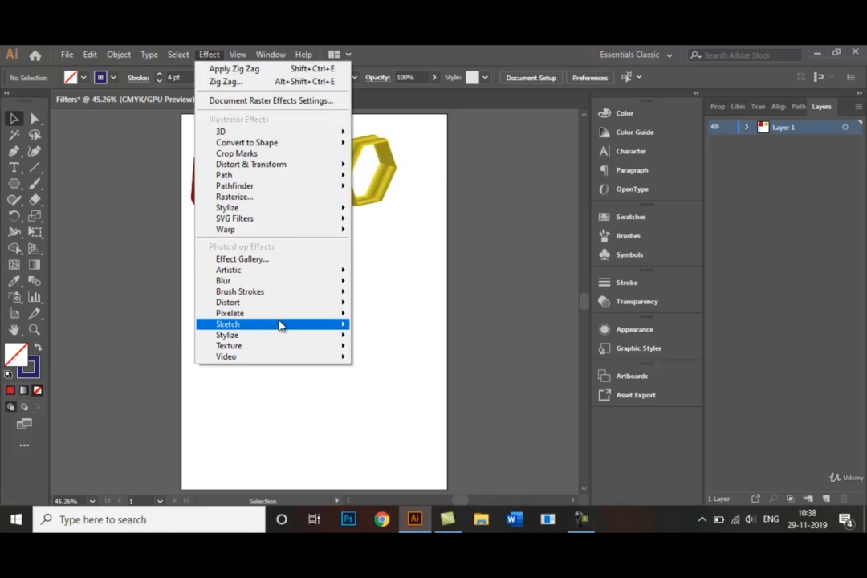
pyautogui.click(392, 285)
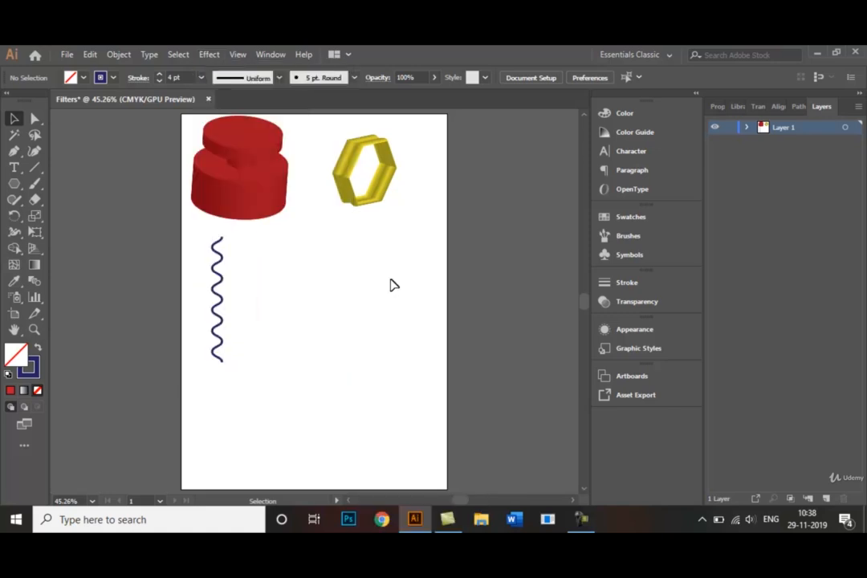
# Step: Open A pile of skulls.jpg and bring its image into the Filters document beside the wavy line, leaving it deselected
pyautogui.click(67, 56)
pyautogui.click(88, 99)
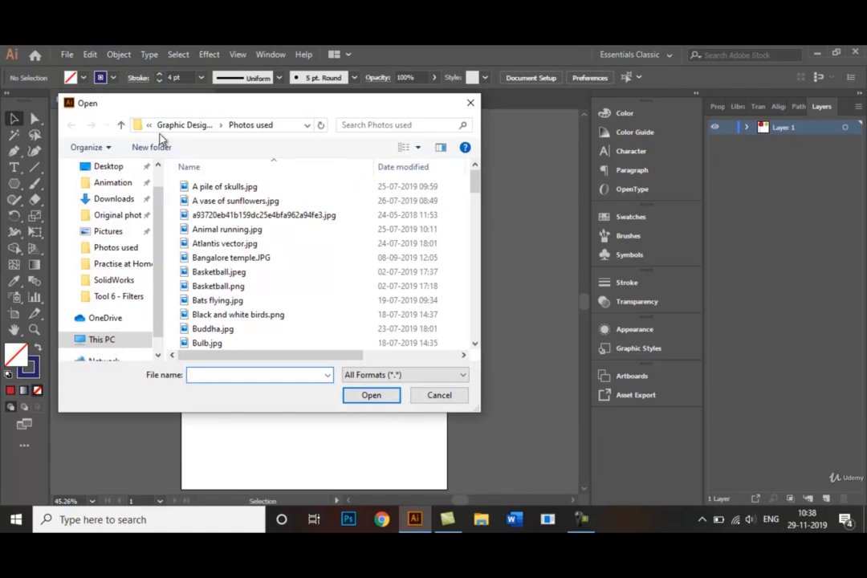
pyautogui.doubleClick(223, 191)
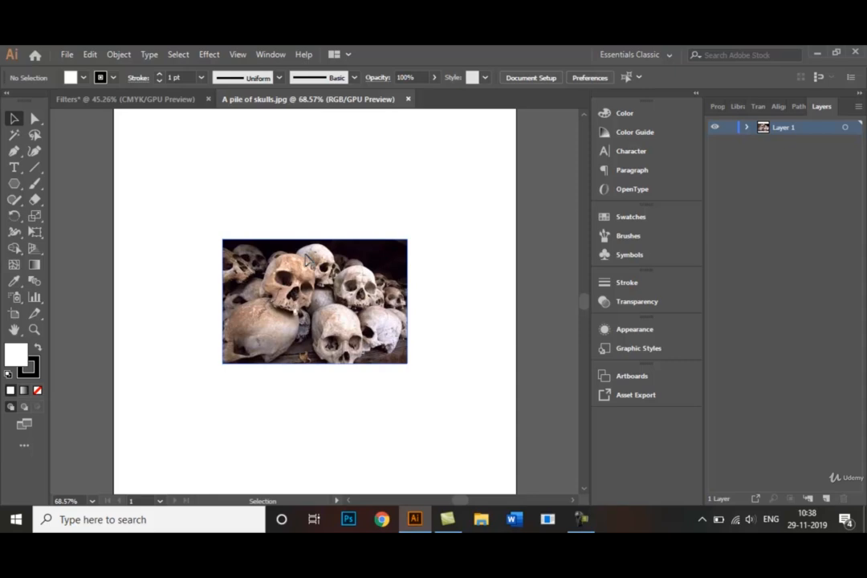
pyautogui.moveTo(307, 260); pyautogui.dragTo(350, 269)
pyautogui.click(413, 283)
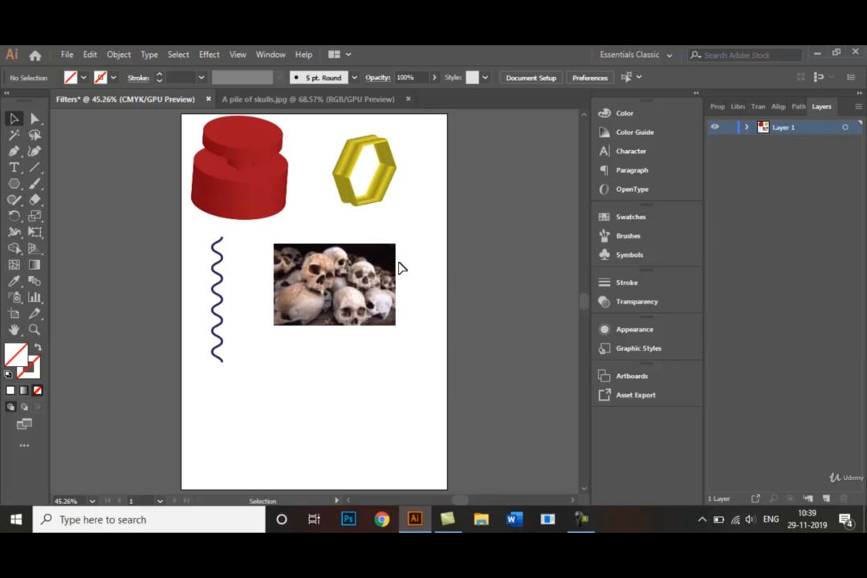
# Step: Duplicate the skull image twice downward and space the three images in a vertical column, then deselect them
pyautogui.click(336, 292)
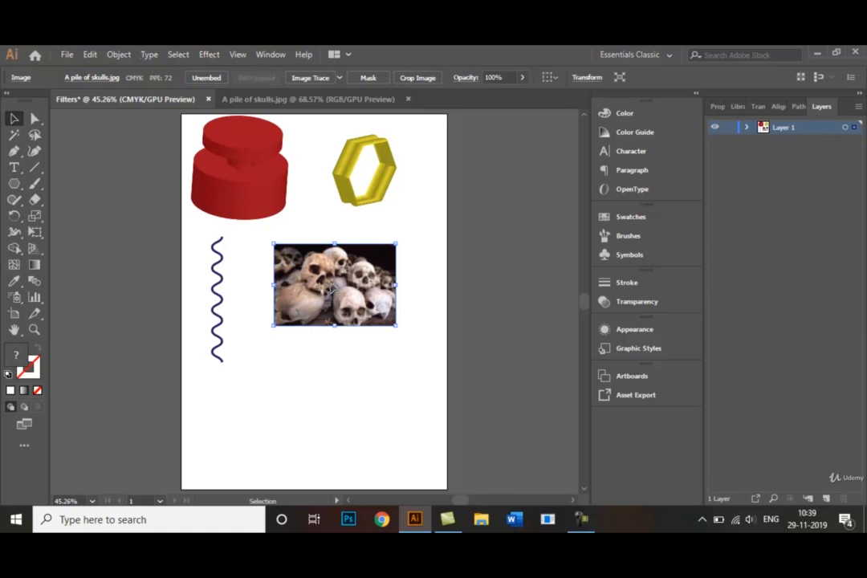
pyautogui.moveTo(335, 287); pyautogui.dragTo(337, 440)
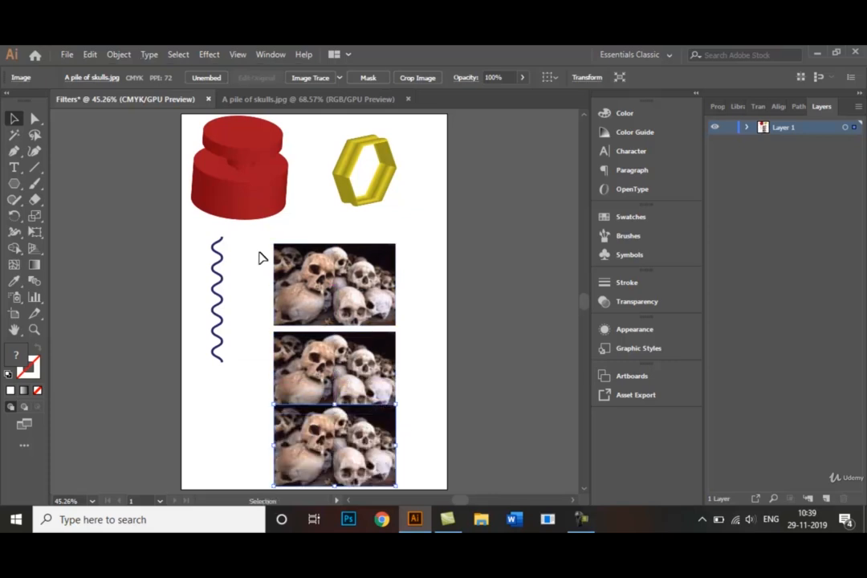
pyautogui.moveTo(325, 277); pyautogui.dragTo(320, 239)
pyautogui.moveTo(320, 239); pyautogui.dragTo(333, 261)
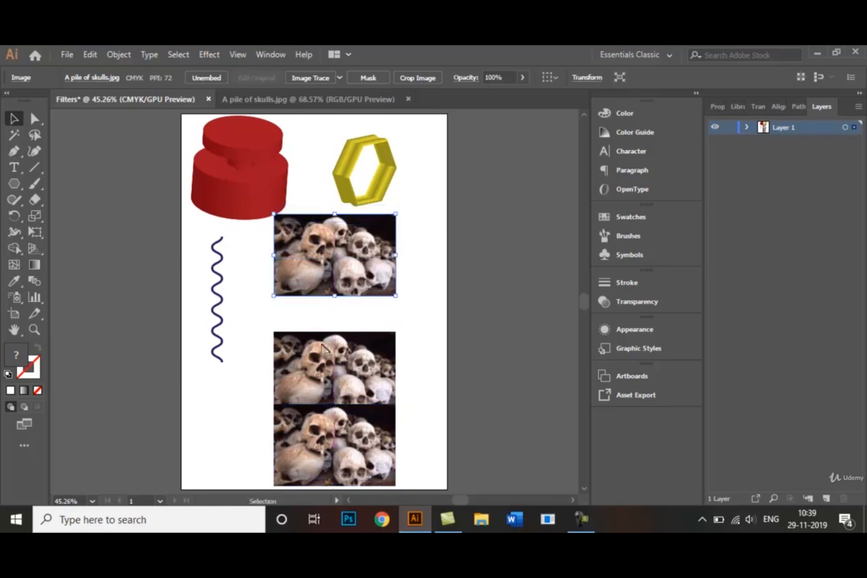
pyautogui.moveTo(336, 357); pyautogui.dragTo(336, 338)
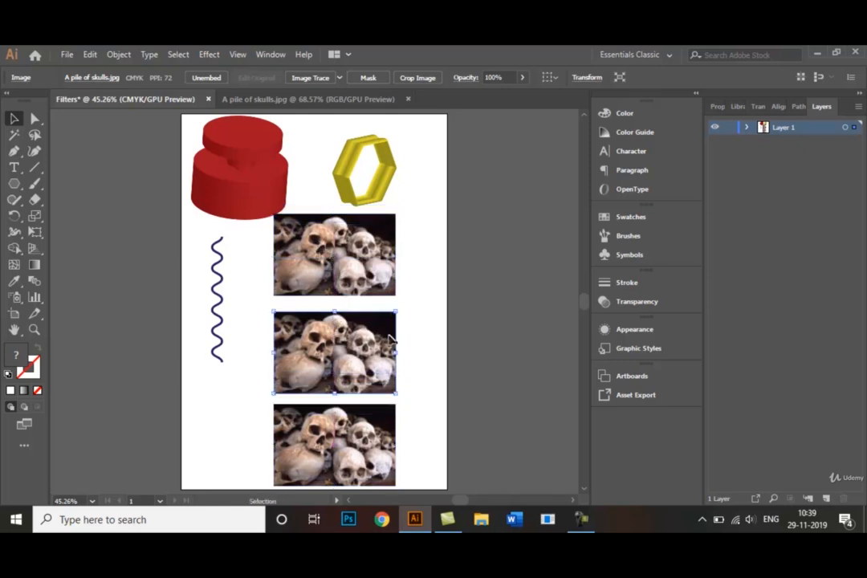
pyautogui.click(420, 349)
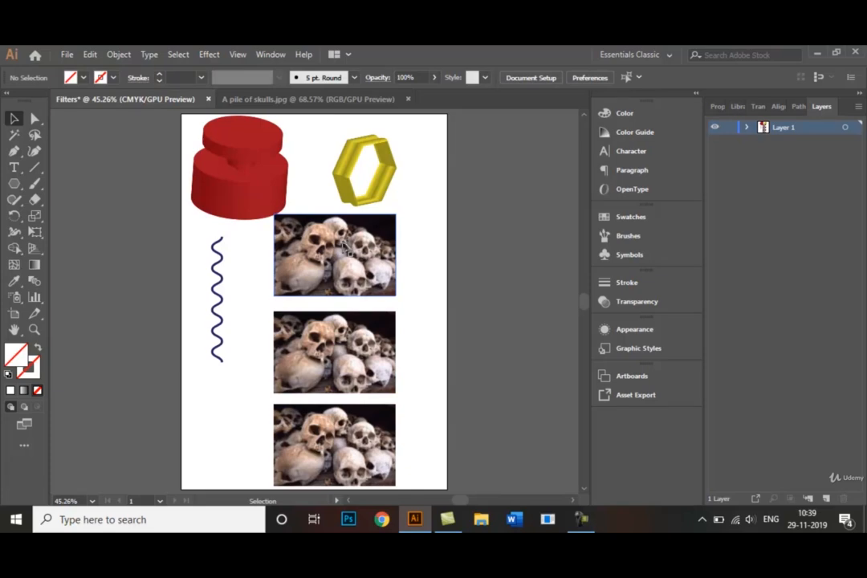
# Step: Start a Glass distortion effect on the uppermost skull image
pyautogui.click(296, 217)
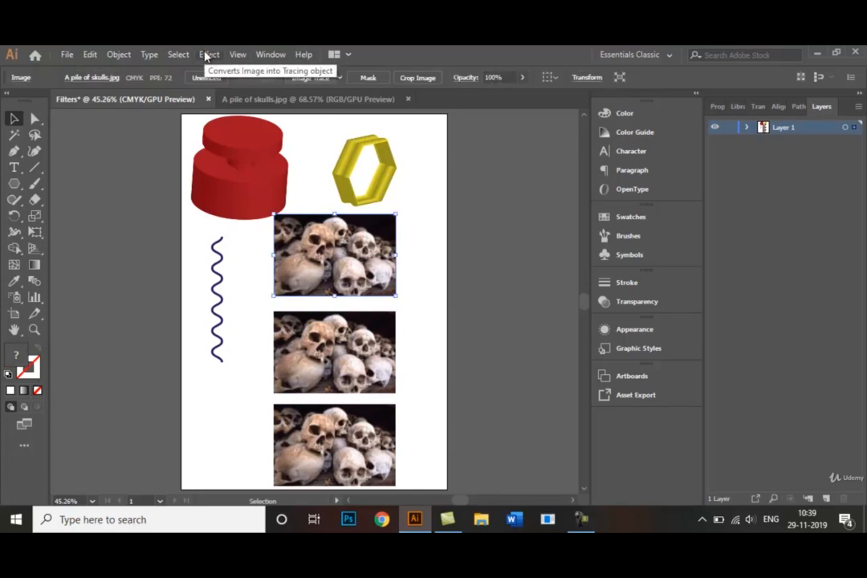
pyautogui.click(208, 54)
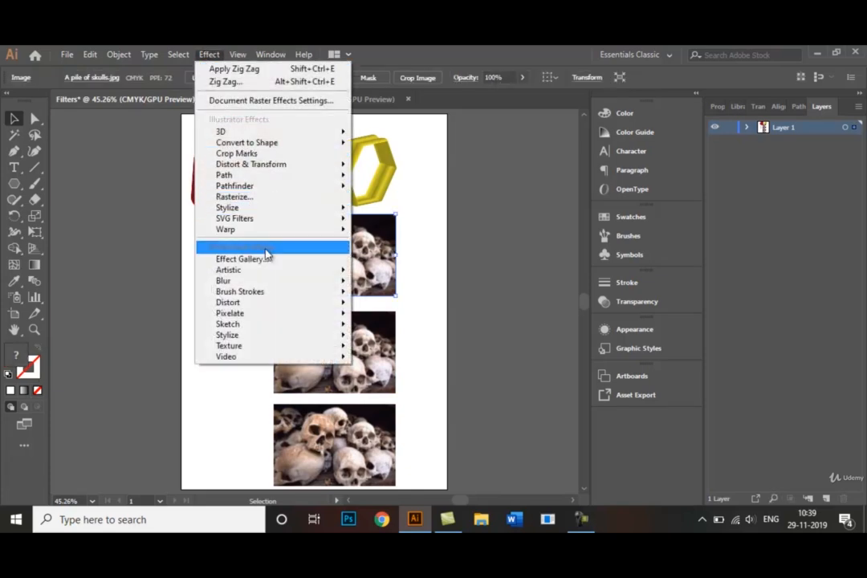
pyautogui.moveTo(267, 310)
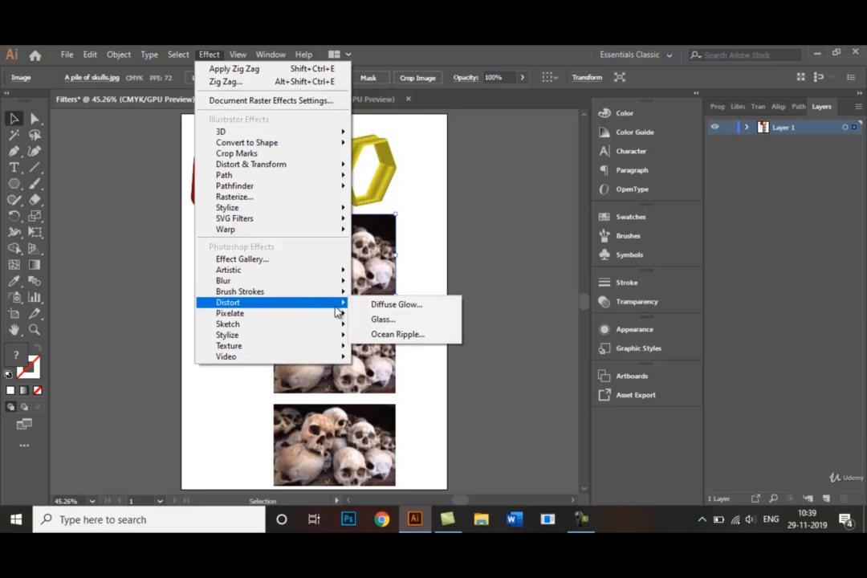
pyautogui.click(384, 320)
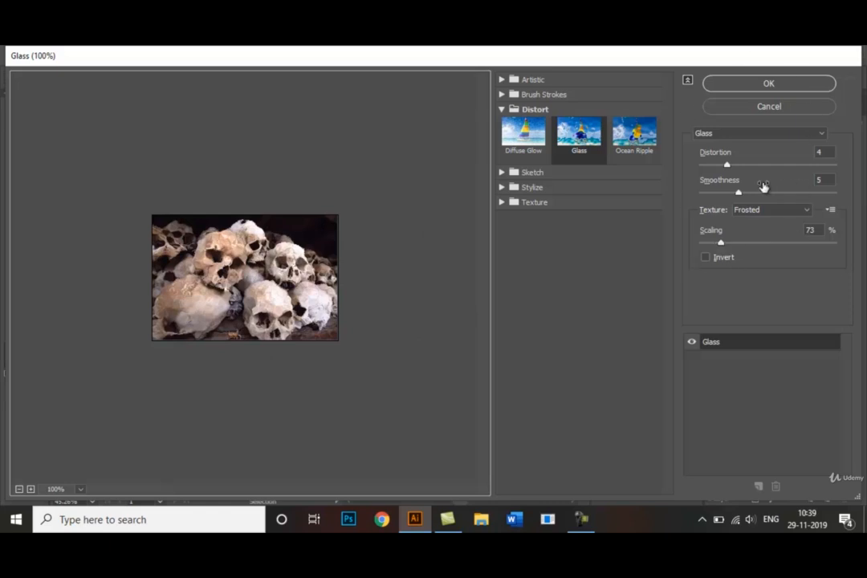
# Step: Set the Glass effect to distortion about 5, smoothness 4 and 69% scaling, apply it and deselect the image
pyautogui.moveTo(738, 195)
pyautogui.mouseDown()
pyautogui.moveTo(750, 197)
pyautogui.moveTo(731, 195)
pyautogui.mouseUp()
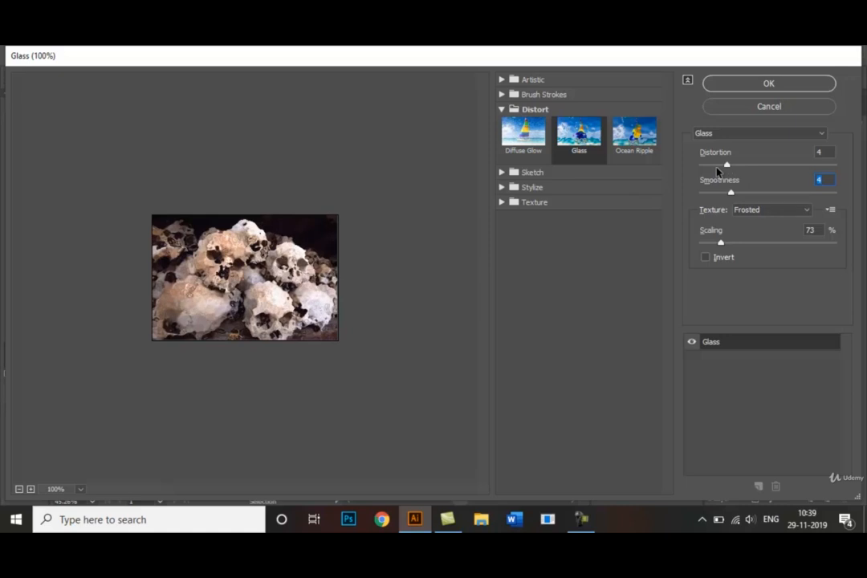
pyautogui.moveTo(725, 164)
pyautogui.mouseDown()
pyautogui.moveTo(714, 166)
pyautogui.moveTo(729, 166)
pyautogui.mouseUp()
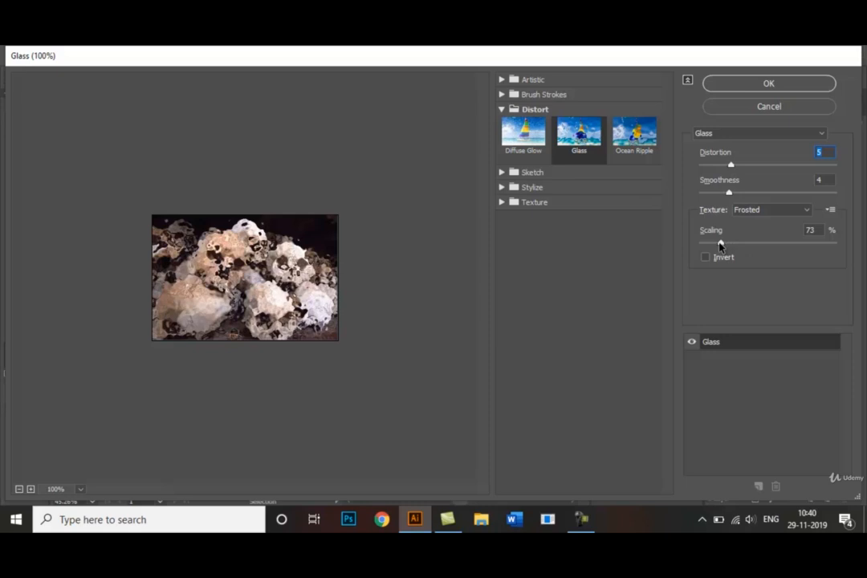
pyautogui.moveTo(720, 246)
pyautogui.mouseDown()
pyautogui.moveTo(729, 246)
pyautogui.moveTo(716, 245)
pyautogui.mouseUp()
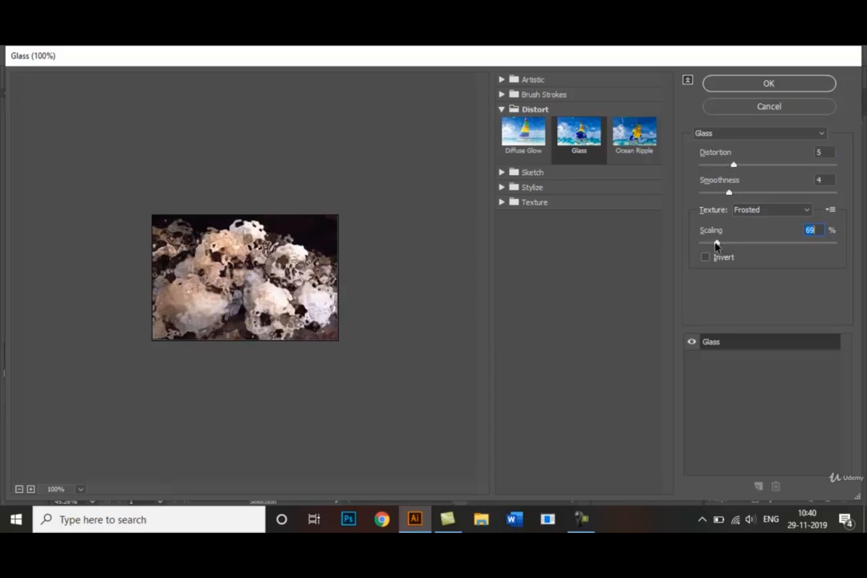
pyautogui.click(733, 166)
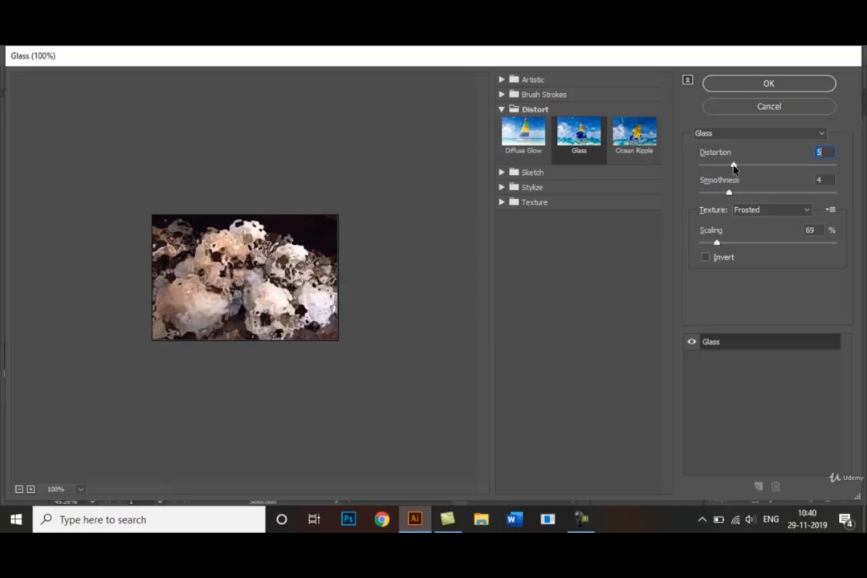
pyautogui.moveTo(733, 166); pyautogui.dragTo(736, 165)
pyautogui.click(779, 87)
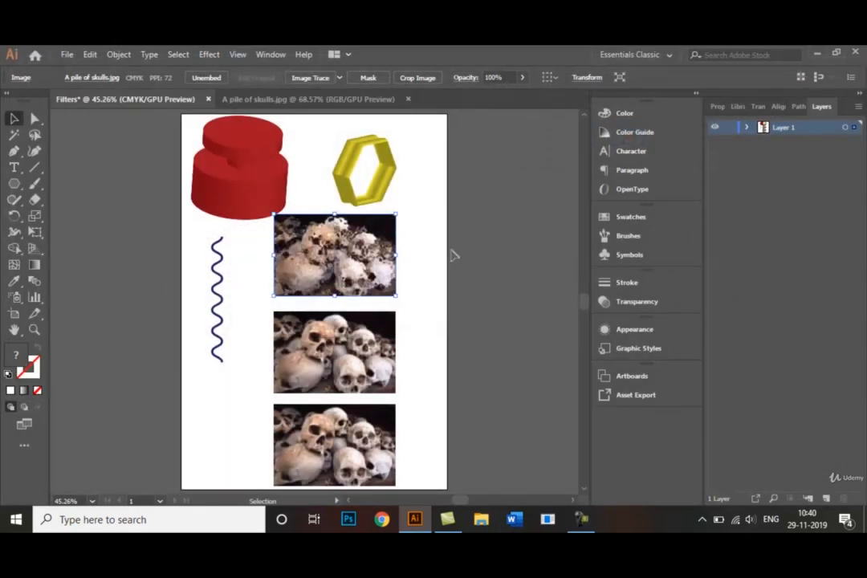
pyautogui.click(258, 298)
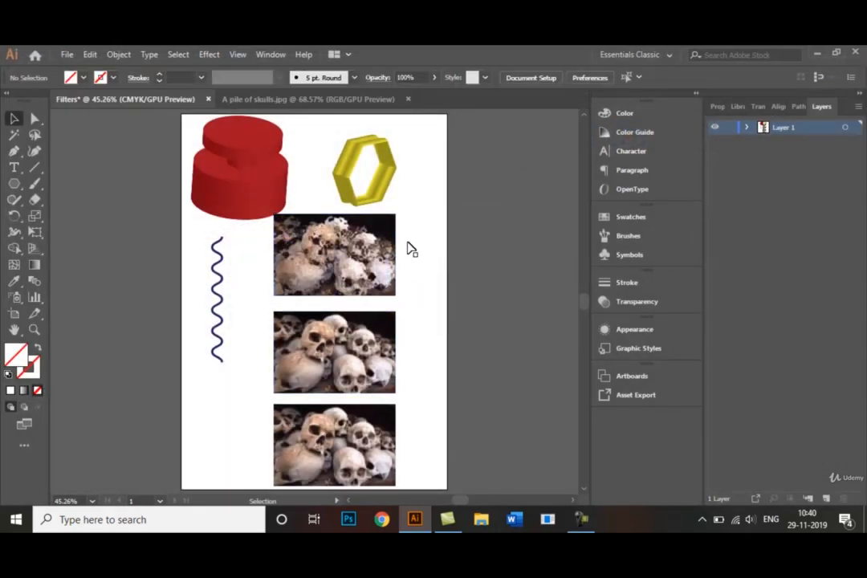
# Step: Isolate the middle skull image, trace it with the 16 Colors preset and leave isolation mode
pyautogui.doubleClick(305, 358)
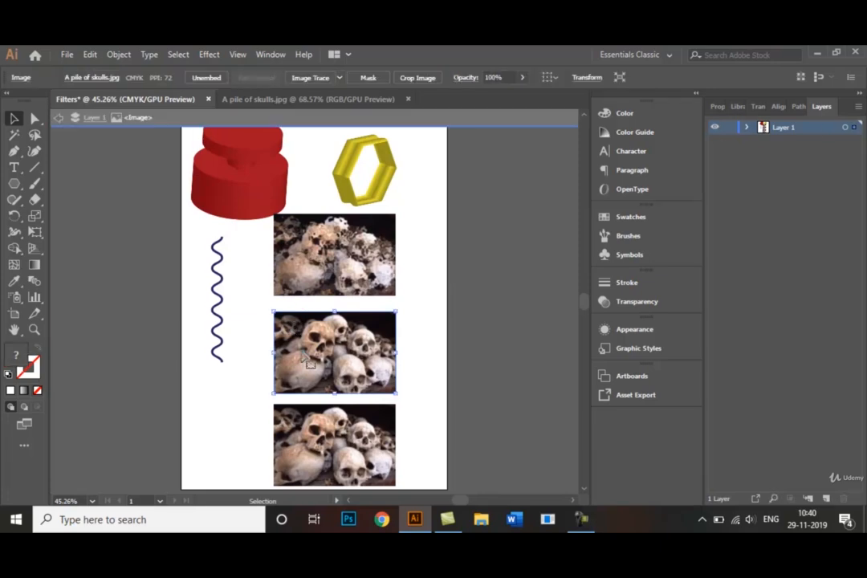
pyautogui.click(419, 349)
pyautogui.click(347, 351)
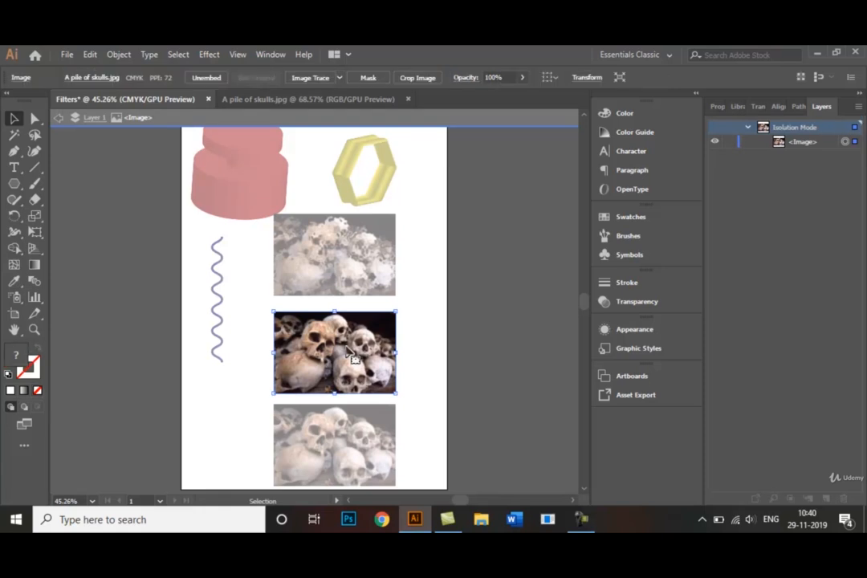
pyautogui.click(340, 78)
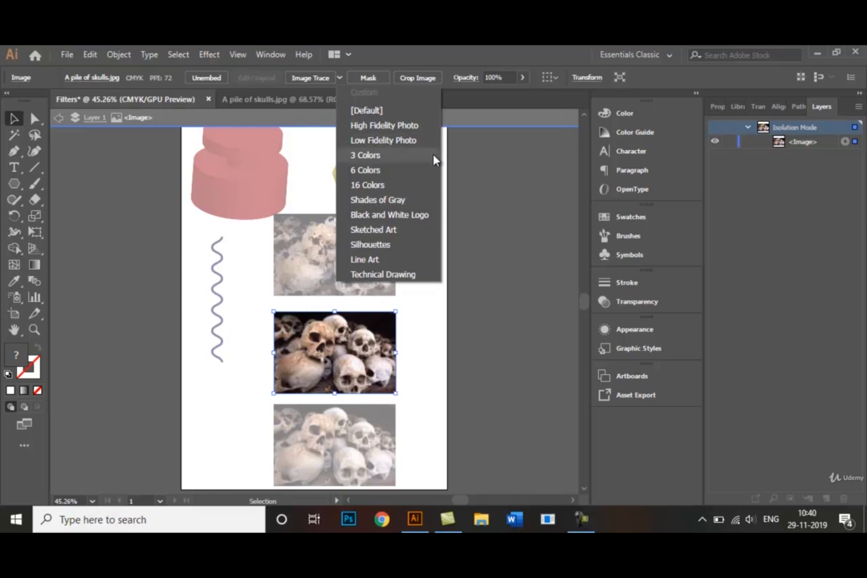
pyautogui.click(405, 187)
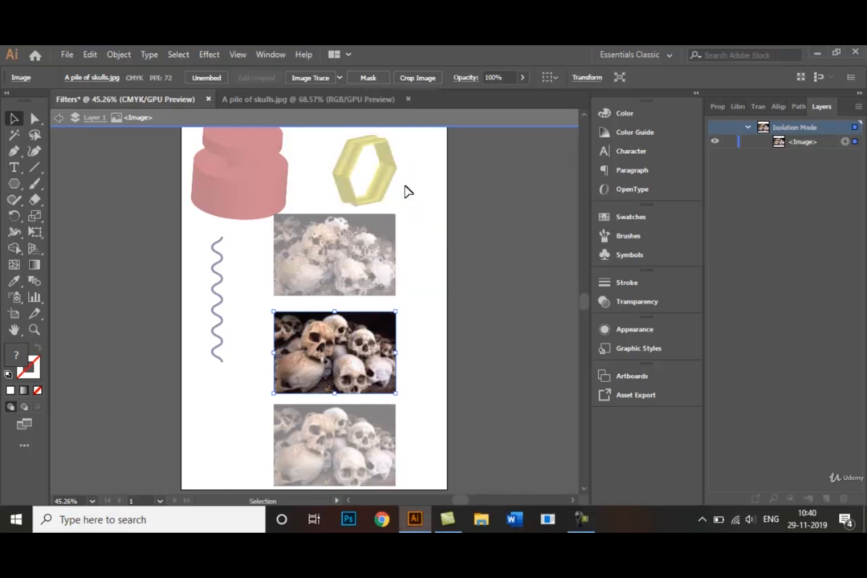
pyautogui.doubleClick(428, 245)
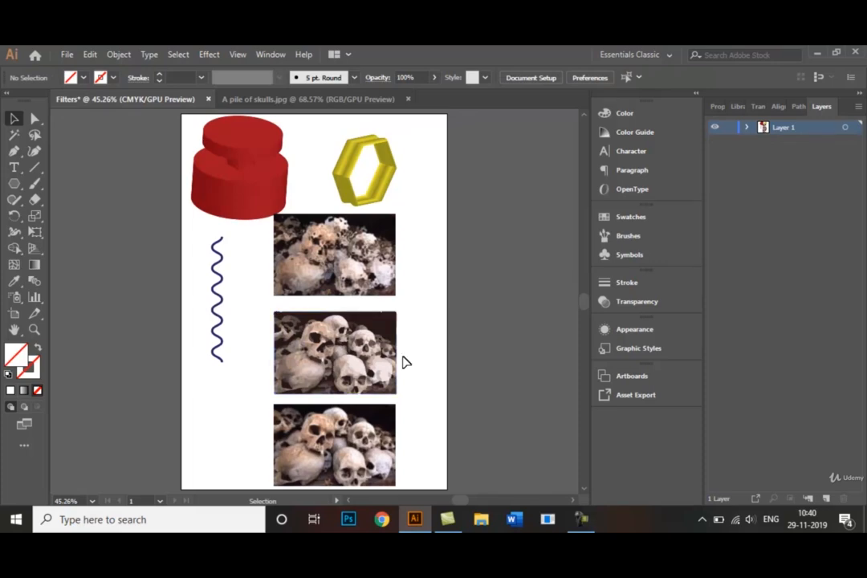
# Step: Change the middle image's tracing preset to 3 Colors and deselect it
pyautogui.click(356, 362)
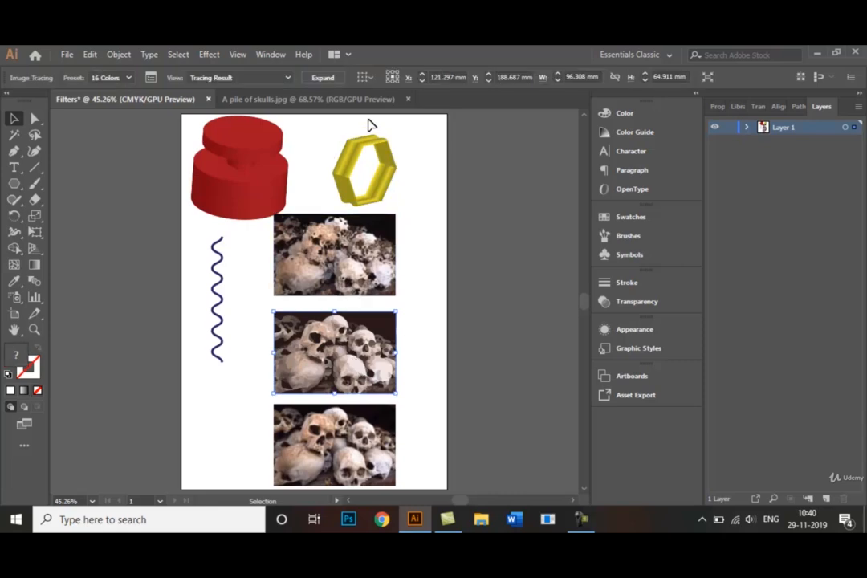
pyautogui.click(129, 80)
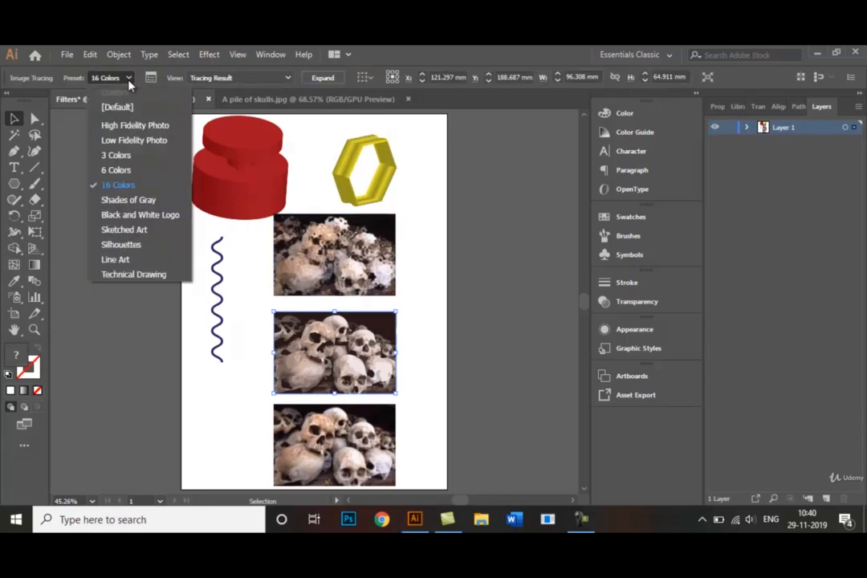
pyautogui.click(146, 161)
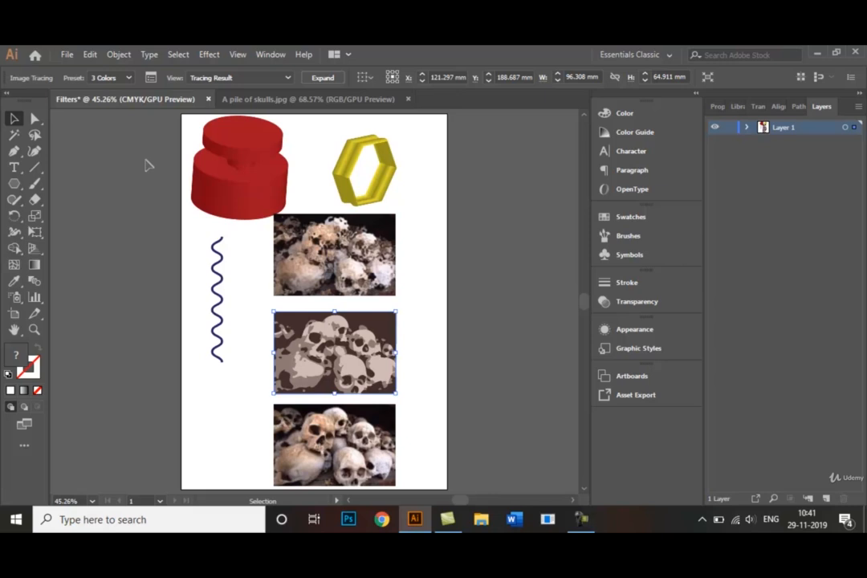
pyautogui.click(425, 353)
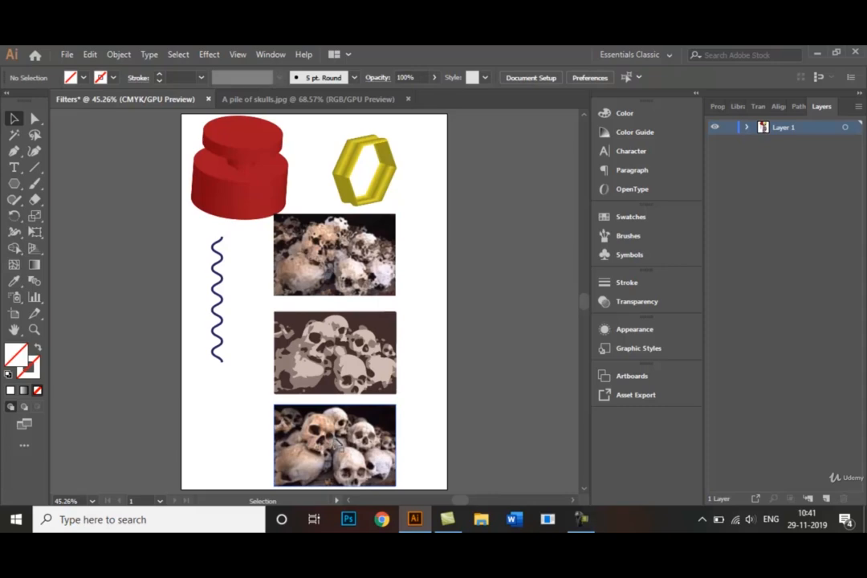
# Step: Isolate the lowest skull image and apply a Crystallize effect to it with the smallest cell size
pyautogui.click(338, 444)
pyautogui.doubleClick(338, 444)
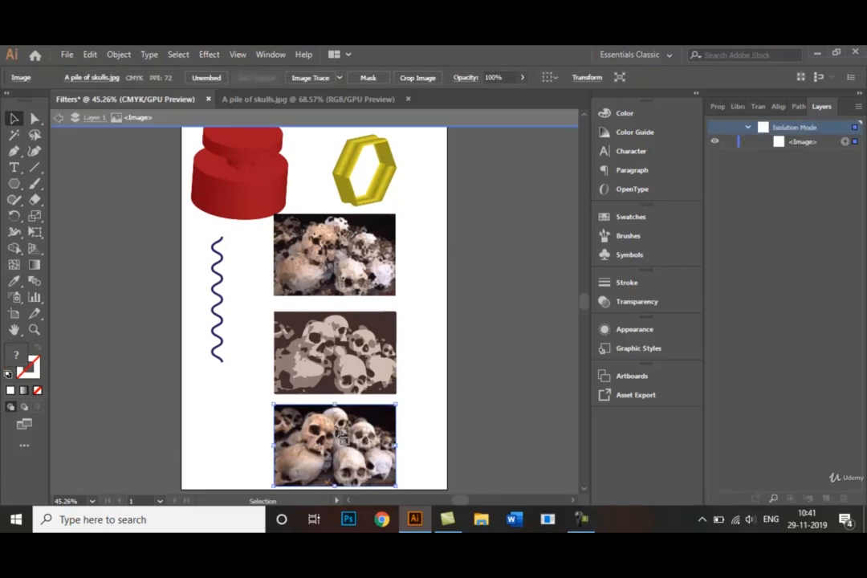
pyautogui.click(211, 55)
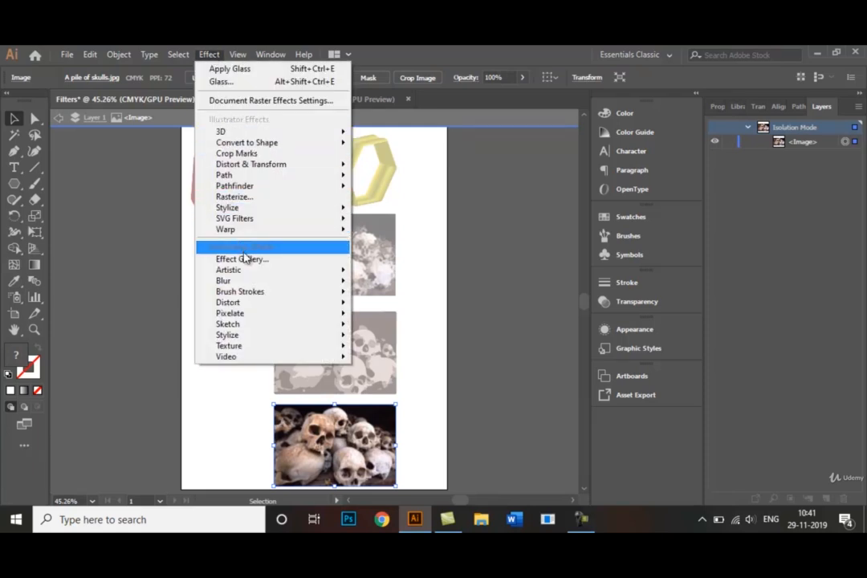
pyautogui.moveTo(249, 305)
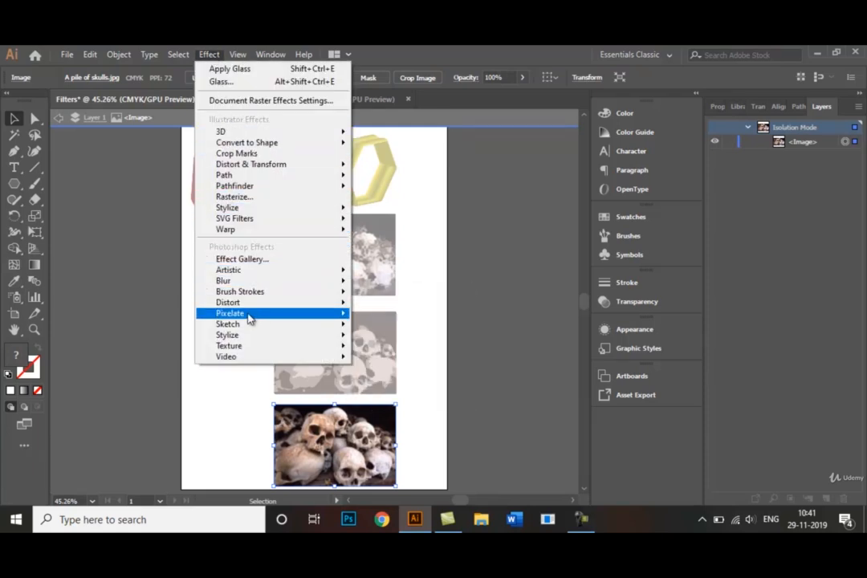
pyautogui.moveTo(302, 313)
pyautogui.click(387, 332)
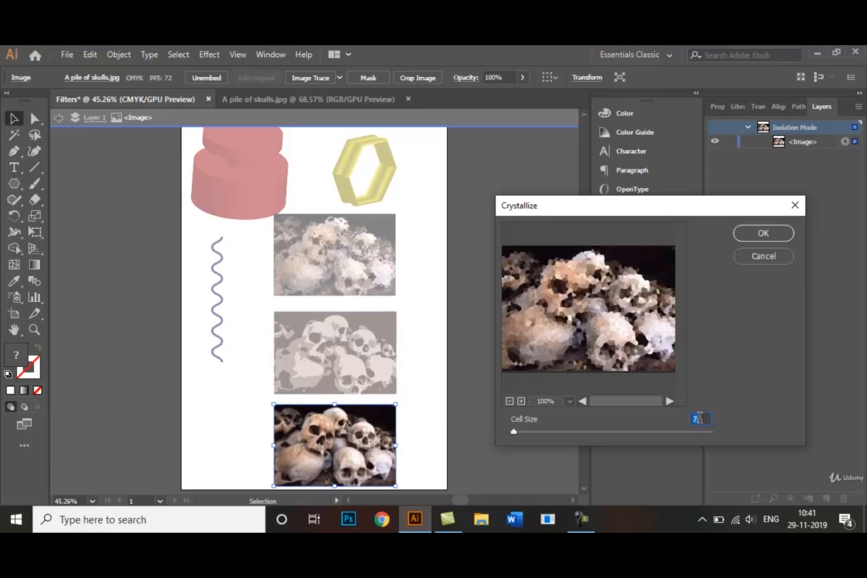
pyautogui.press('BackSpace')
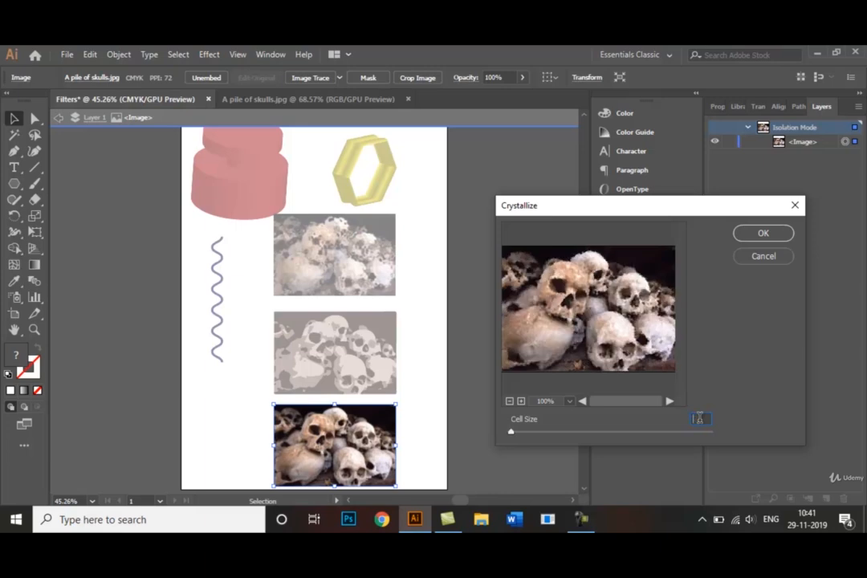
pyautogui.press('Return')
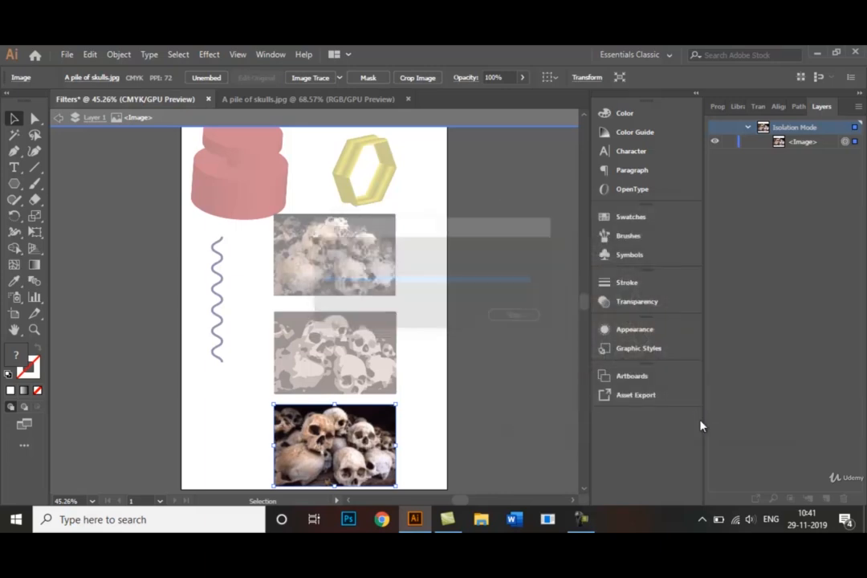
pyautogui.click(403, 434)
pyautogui.click(392, 436)
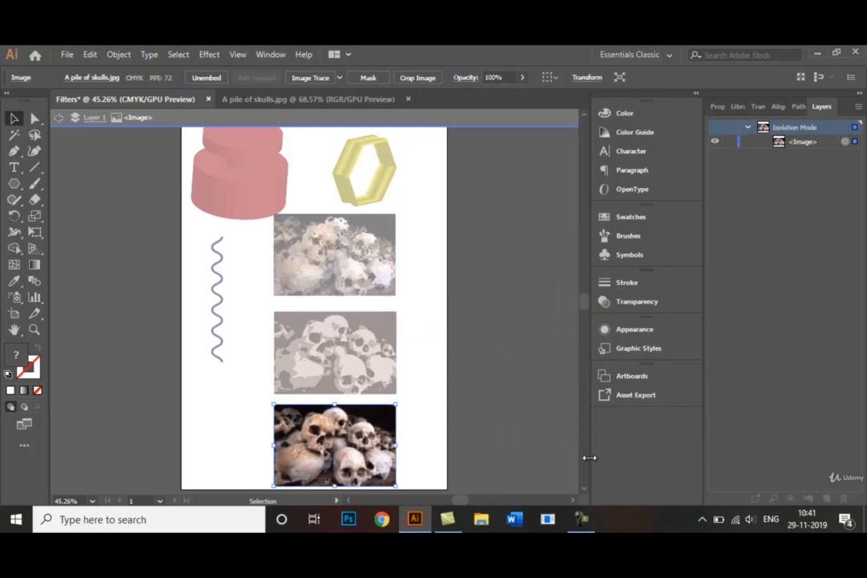
# Step: Inspect the crystallized image at 150% zoom, fit the whole artboard in view and leave isolation mode
pyautogui.hotkey('ctrl', '=')
pyautogui.hotkey('ctrl', '=')
pyautogui.hotkey('ctrl', '=')
pyautogui.hotkey('ctrl', '=')
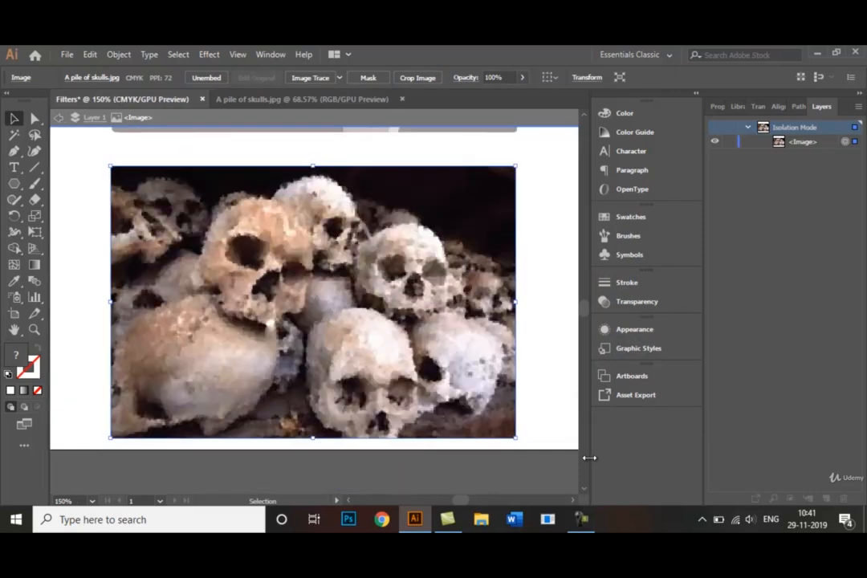
pyautogui.click(561, 303)
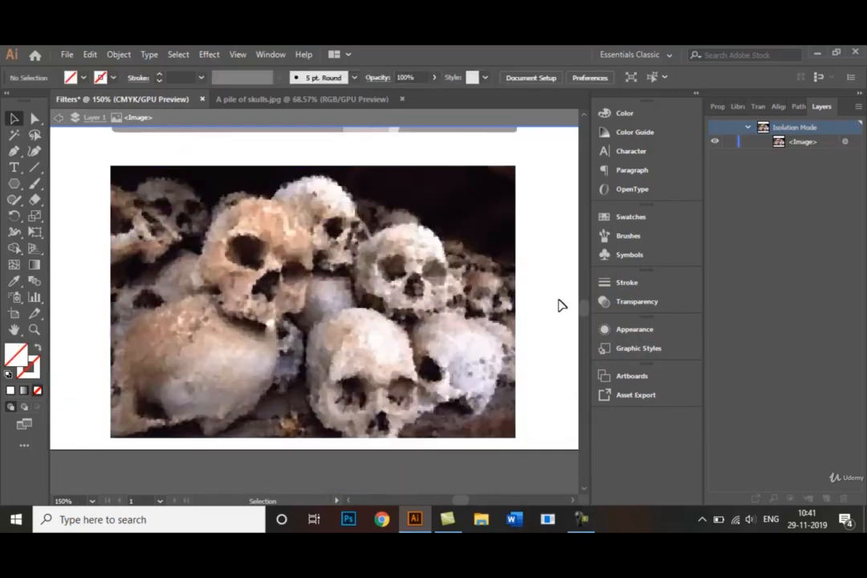
pyautogui.click(455, 303)
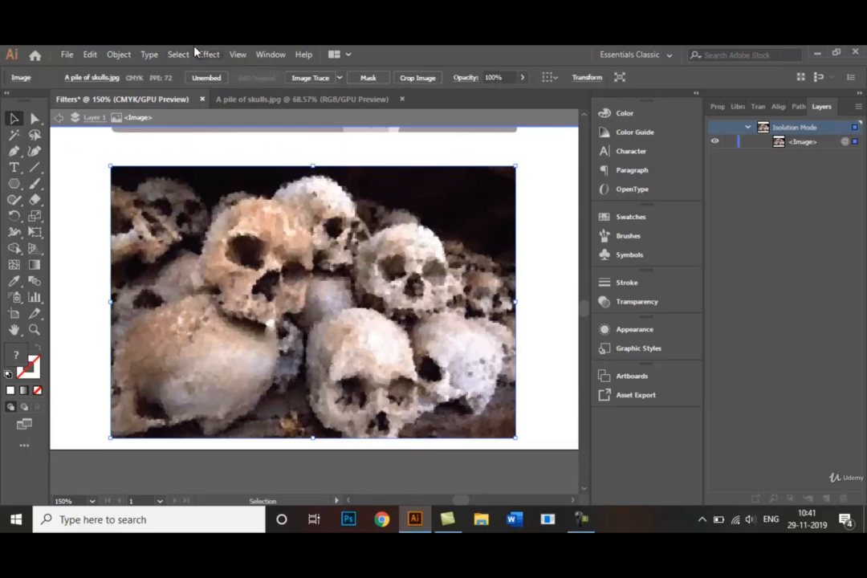
pyautogui.scroll(3, 557, 271)
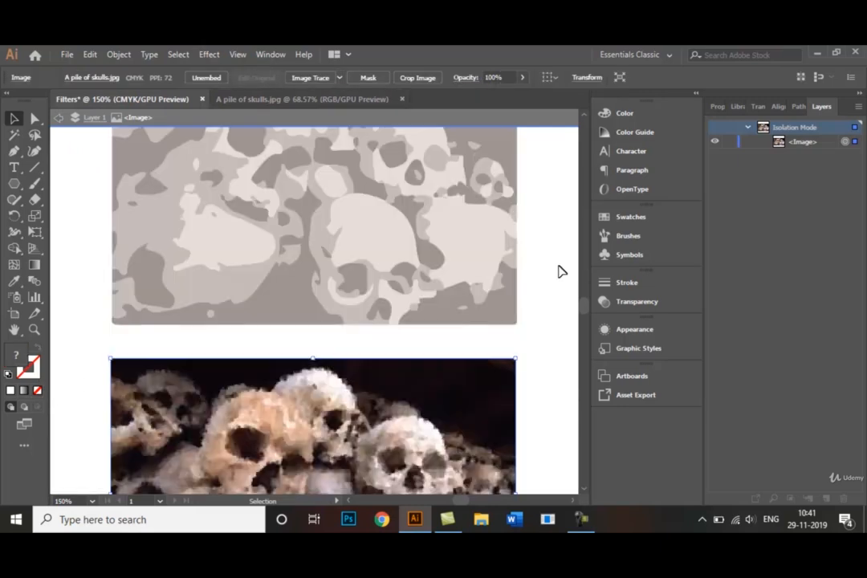
pyautogui.hotkey('ctrl', '0')
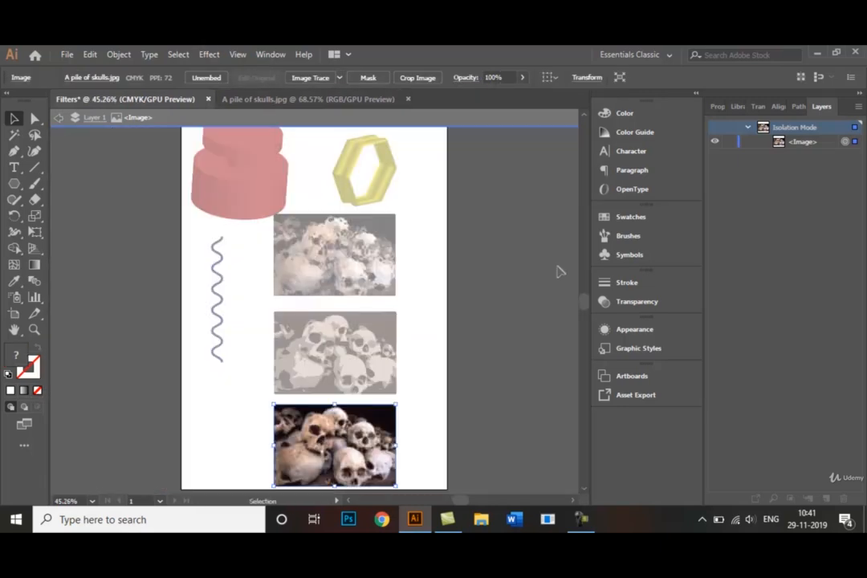
pyautogui.doubleClick(441, 224)
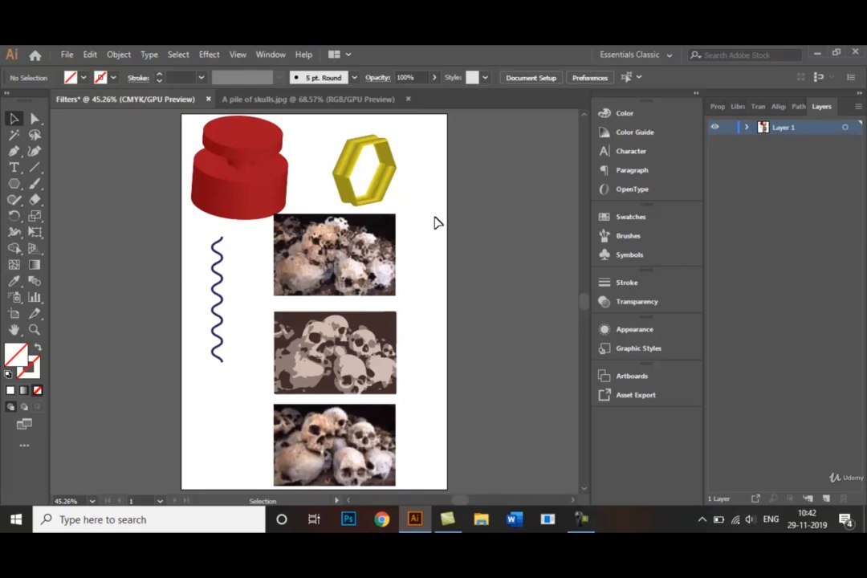
# Step: Review the file formats offered for saving a copy of the document as Filters, then cancel without saving
pyautogui.click(67, 56)
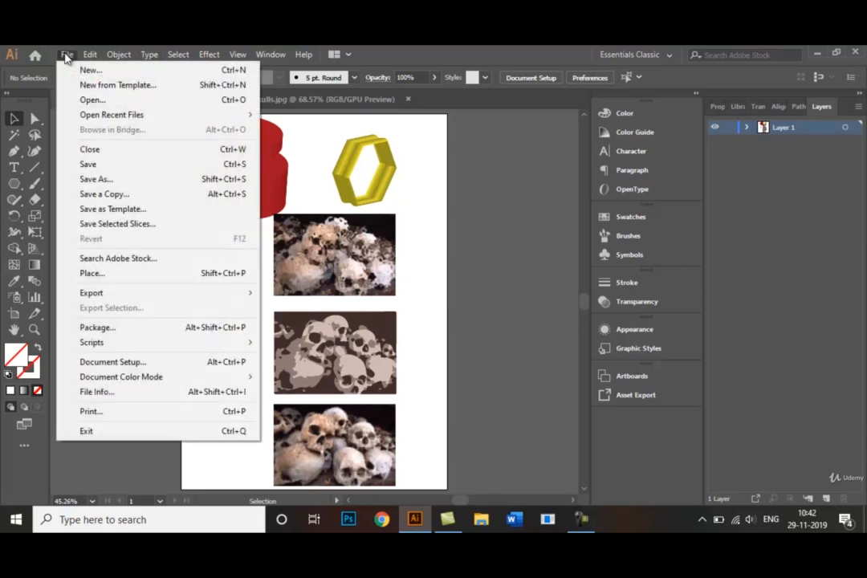
pyautogui.click(112, 183)
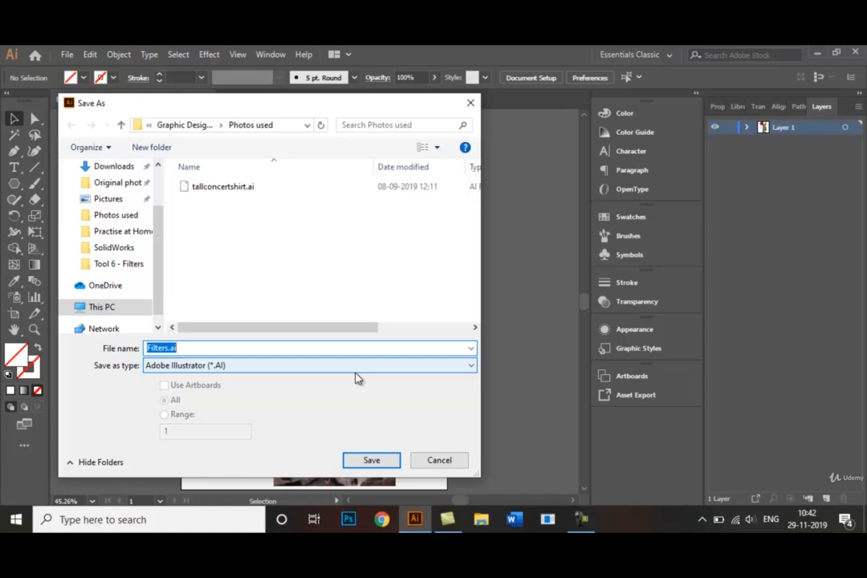
pyautogui.click(355, 371)
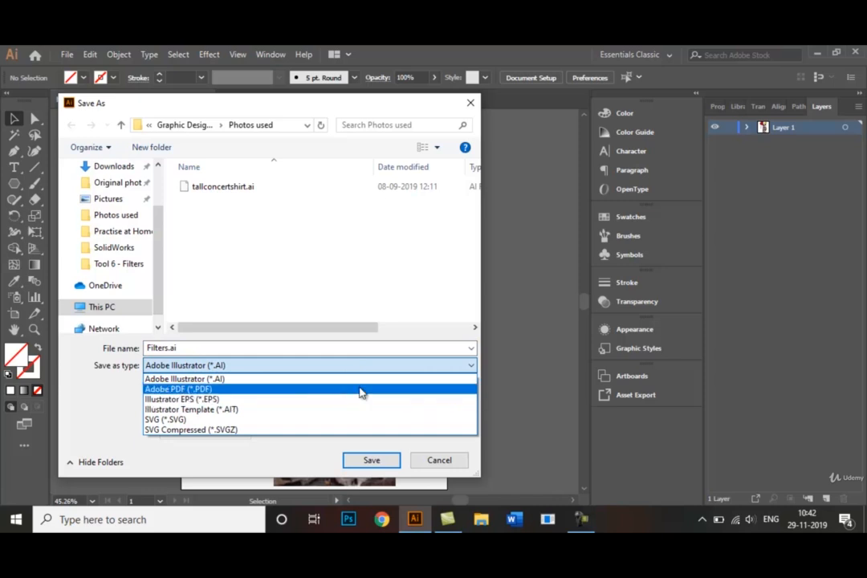
pyautogui.click(513, 391)
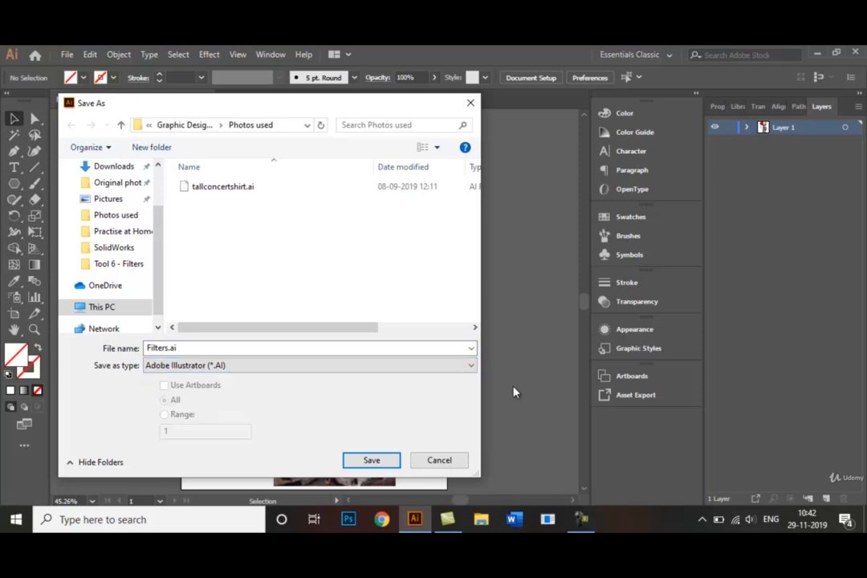
pyautogui.click(457, 461)
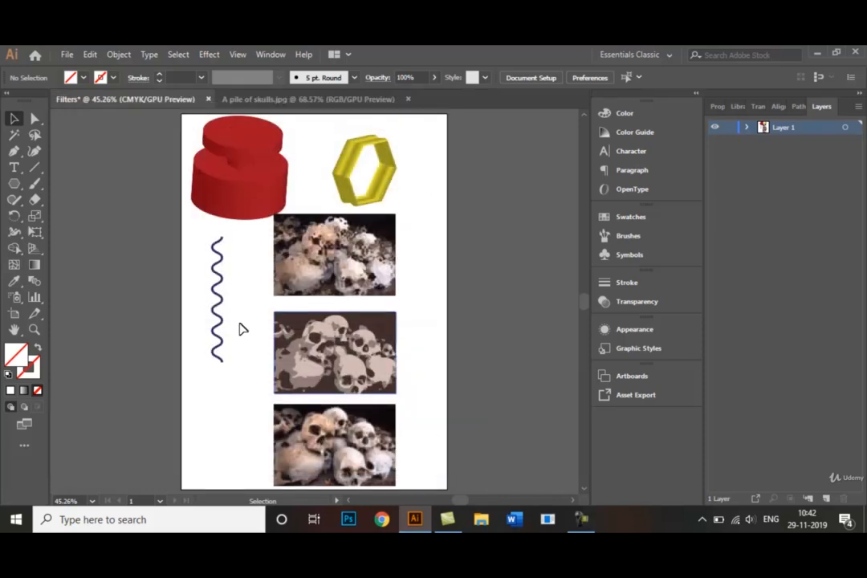
# Step: Try to export the document as the JPEG file Filters.jpg, decline replacing the existing file and cancel the export
pyautogui.click(70, 56)
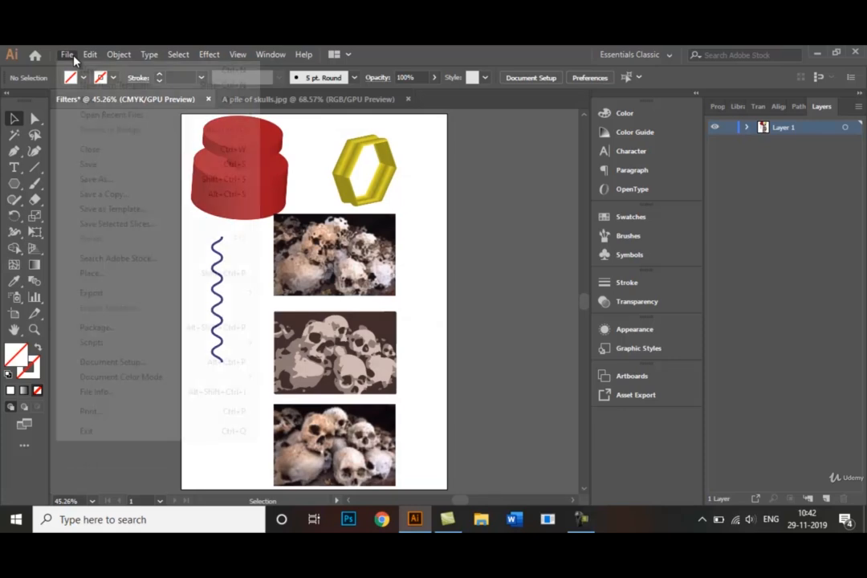
pyautogui.moveTo(199, 292)
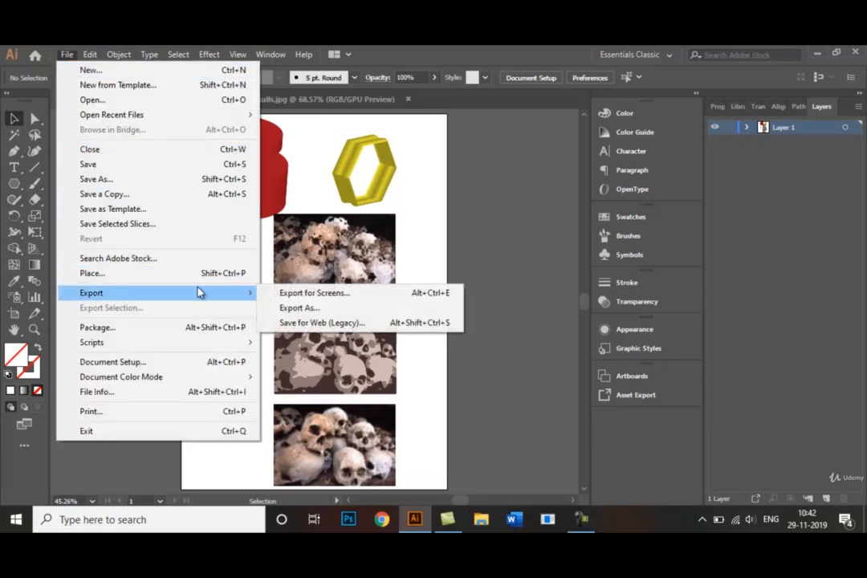
pyautogui.click(292, 310)
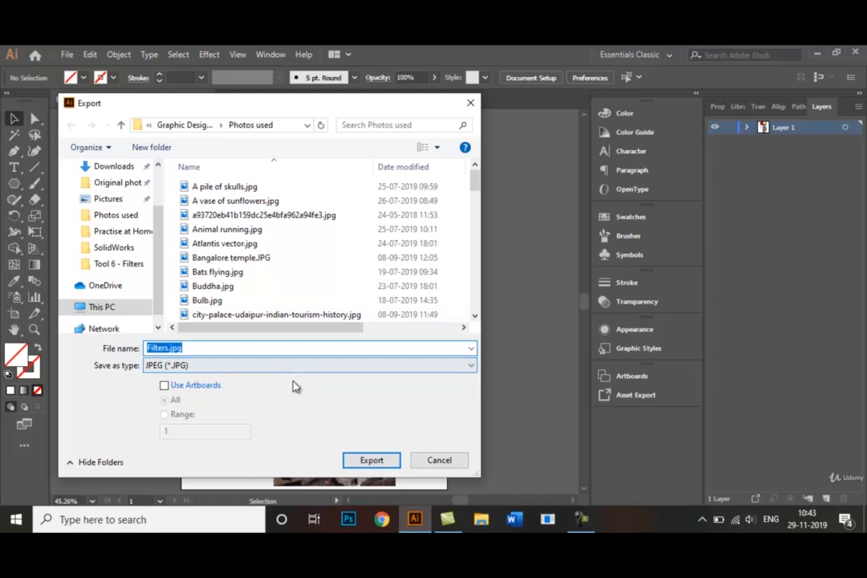
pyautogui.click(395, 463)
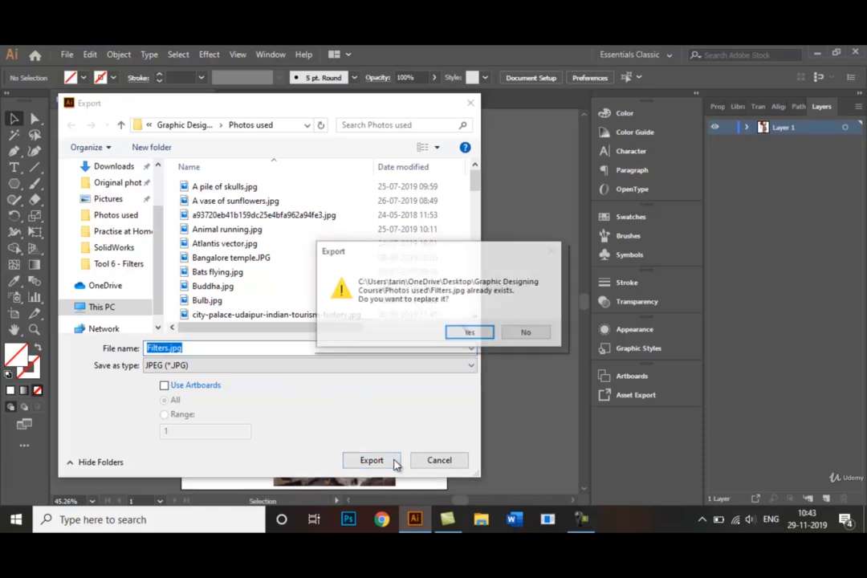
pyautogui.click(526, 334)
pyautogui.click(457, 458)
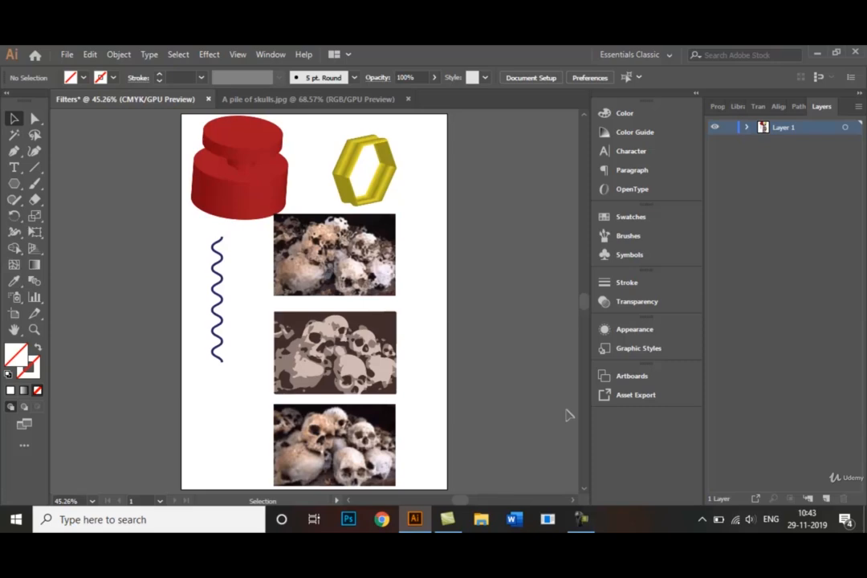
pyautogui.click(210, 54)
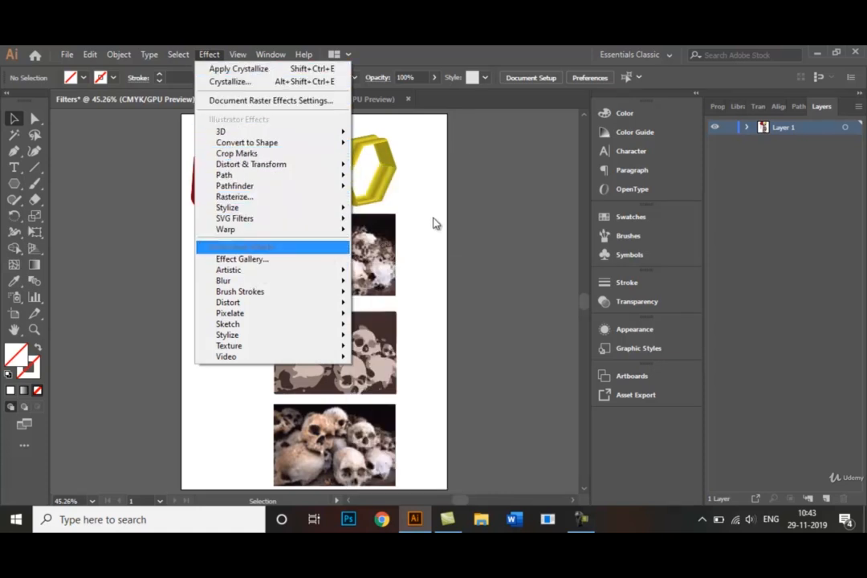
pyautogui.click(434, 223)
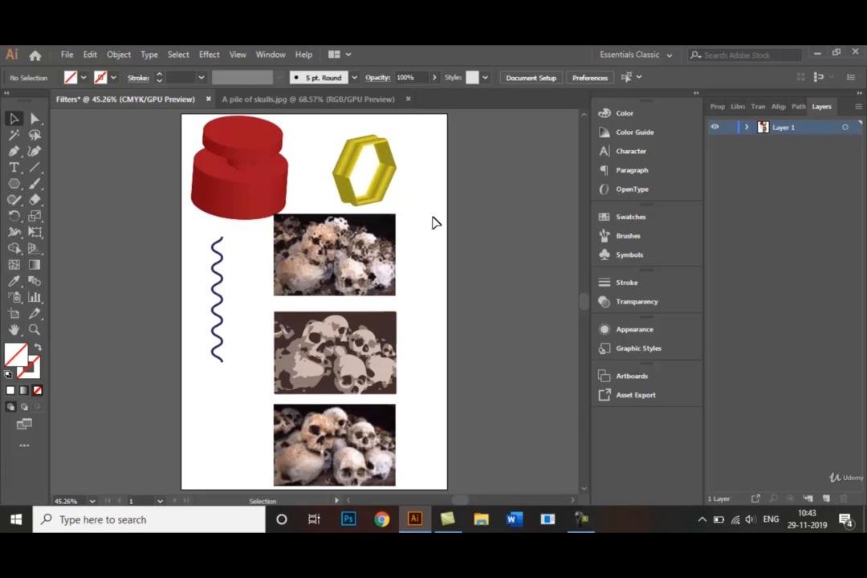